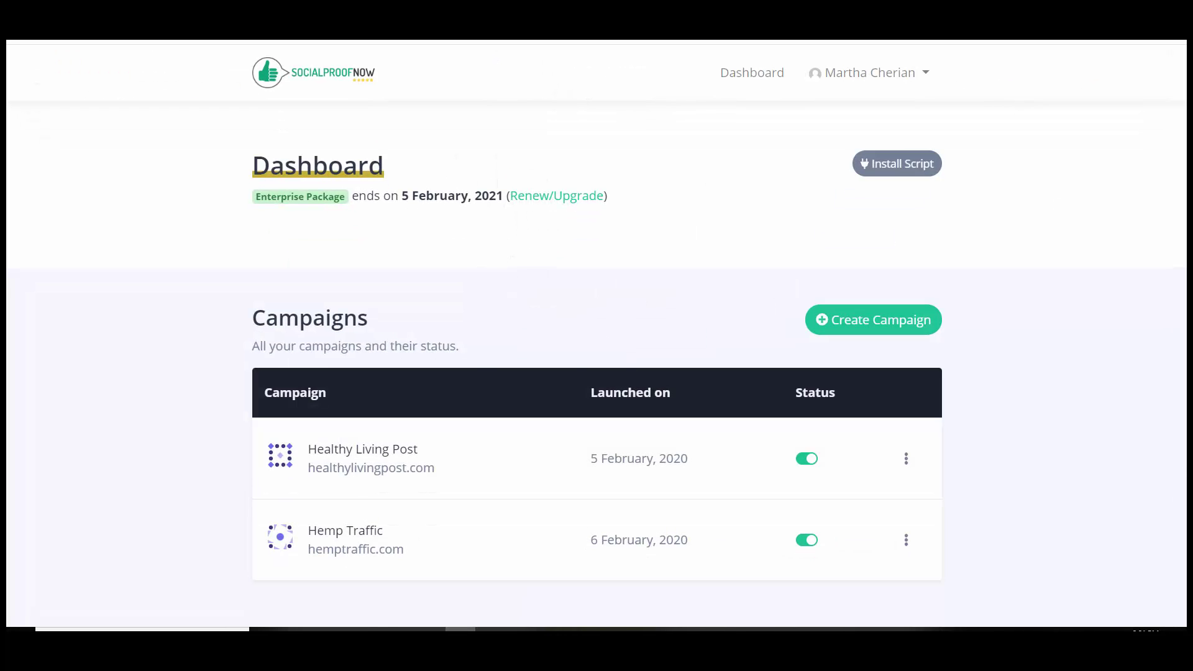
Open the Hemp Traffic campaign from the dashboard's campaign list
scroll(597, 336, down, 1)
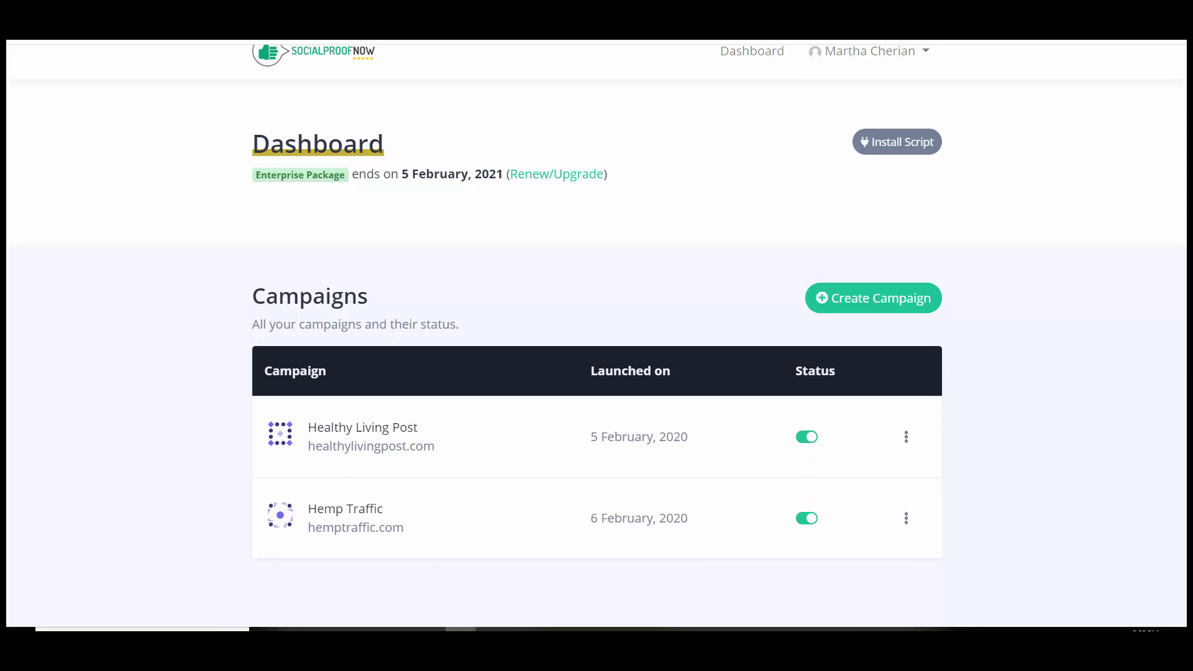
scroll(596, 335, down, 1)
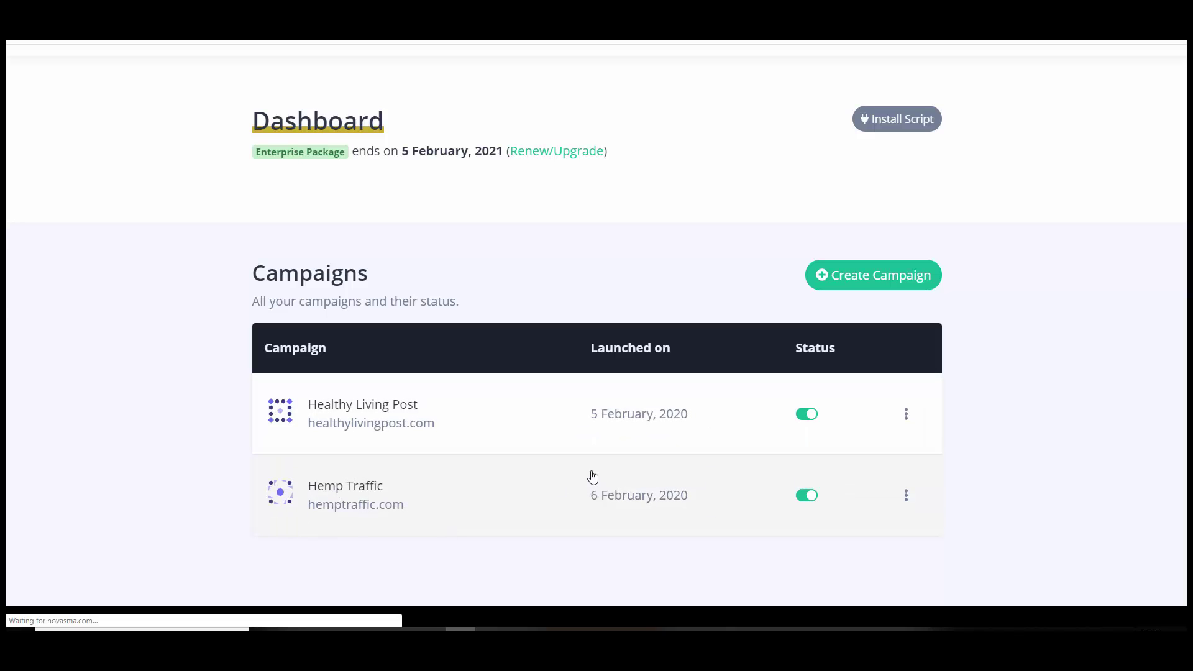
click(848, 472)
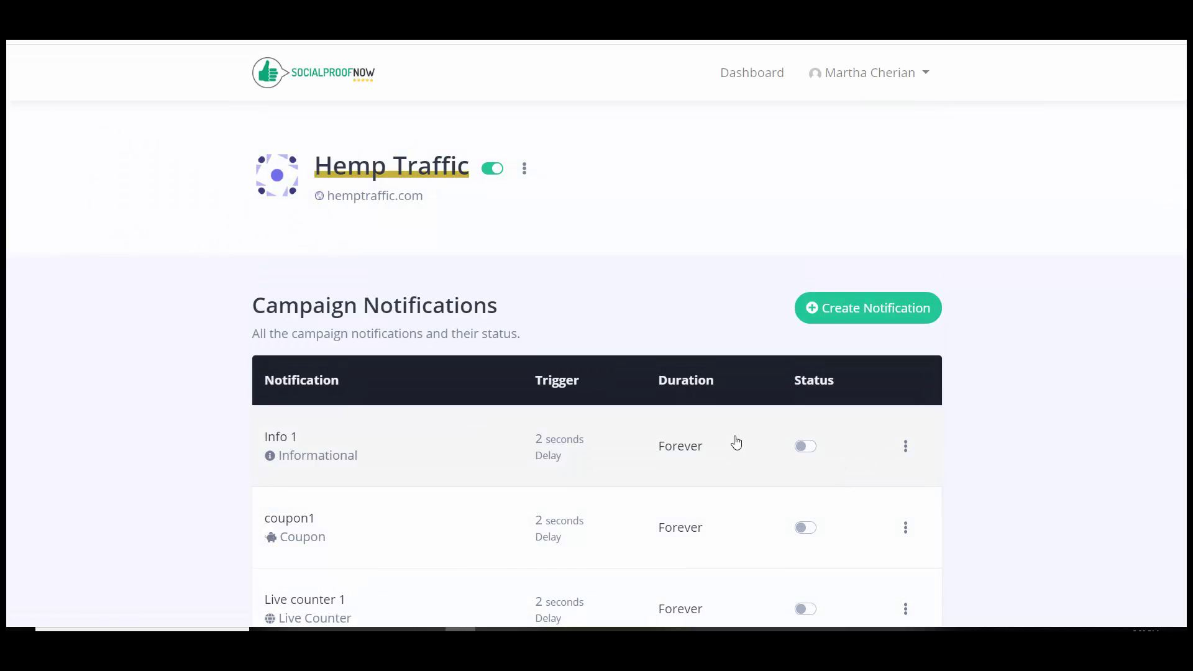
Look through the campaign's notifications and try the status switch of Random Review 1, leaving it off
scroll(1177, 187, down, 1)
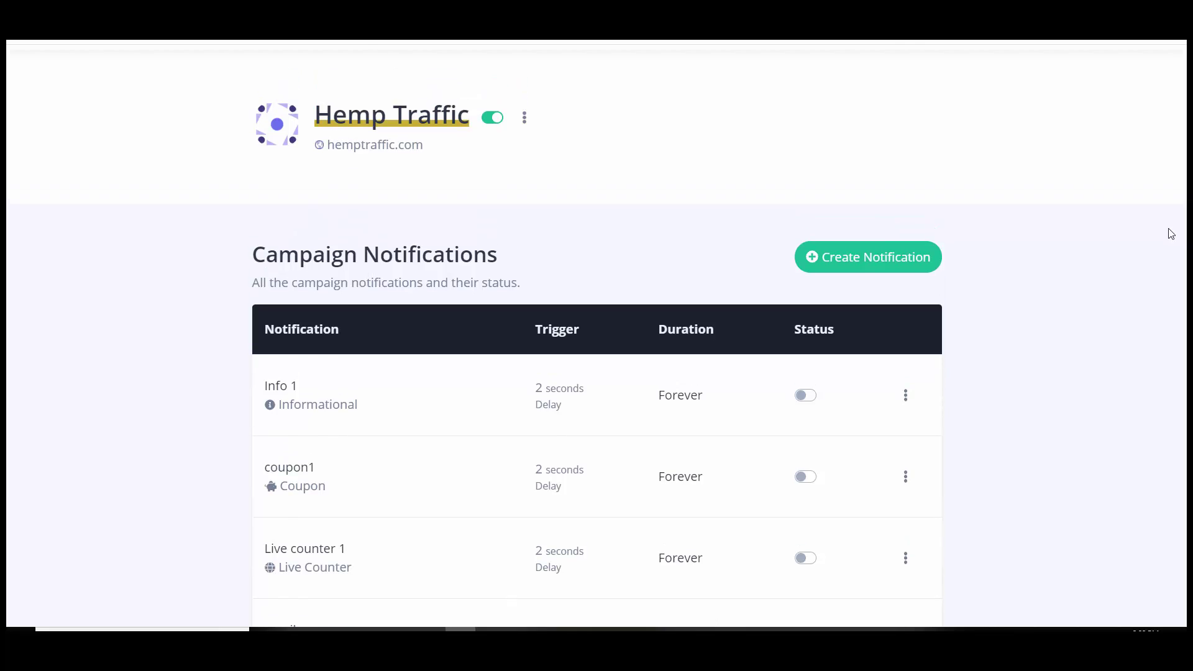
scroll(1168, 231, down, 10)
scroll(1185, 485, down, 5)
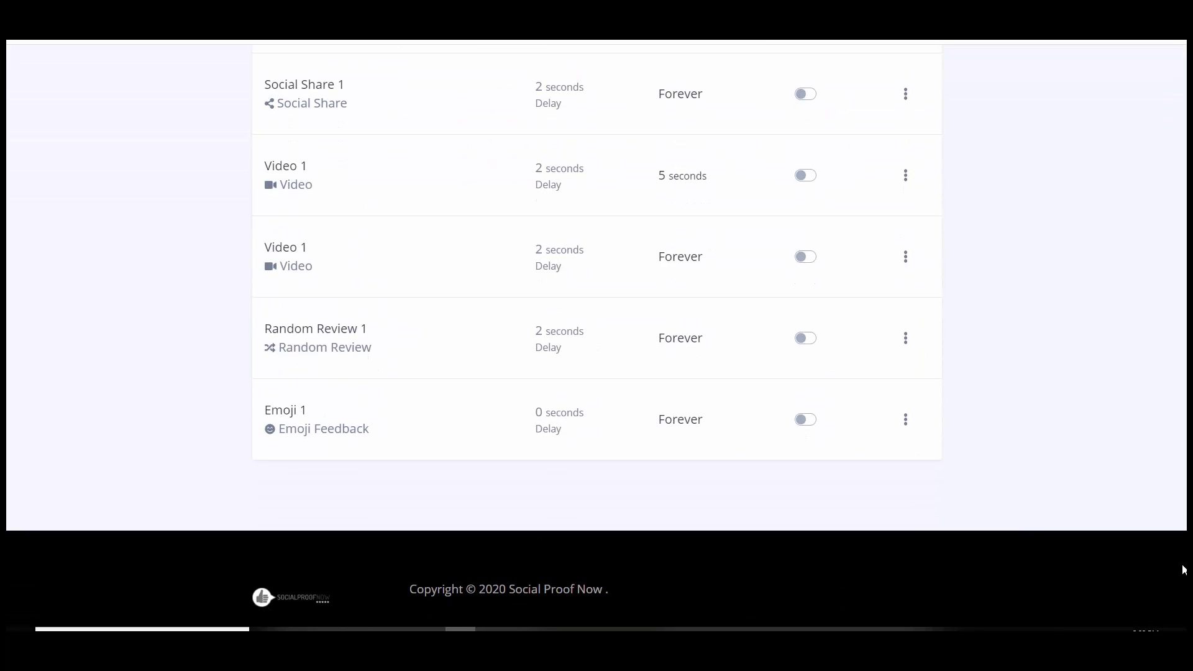
scroll(1184, 569, up, 1)
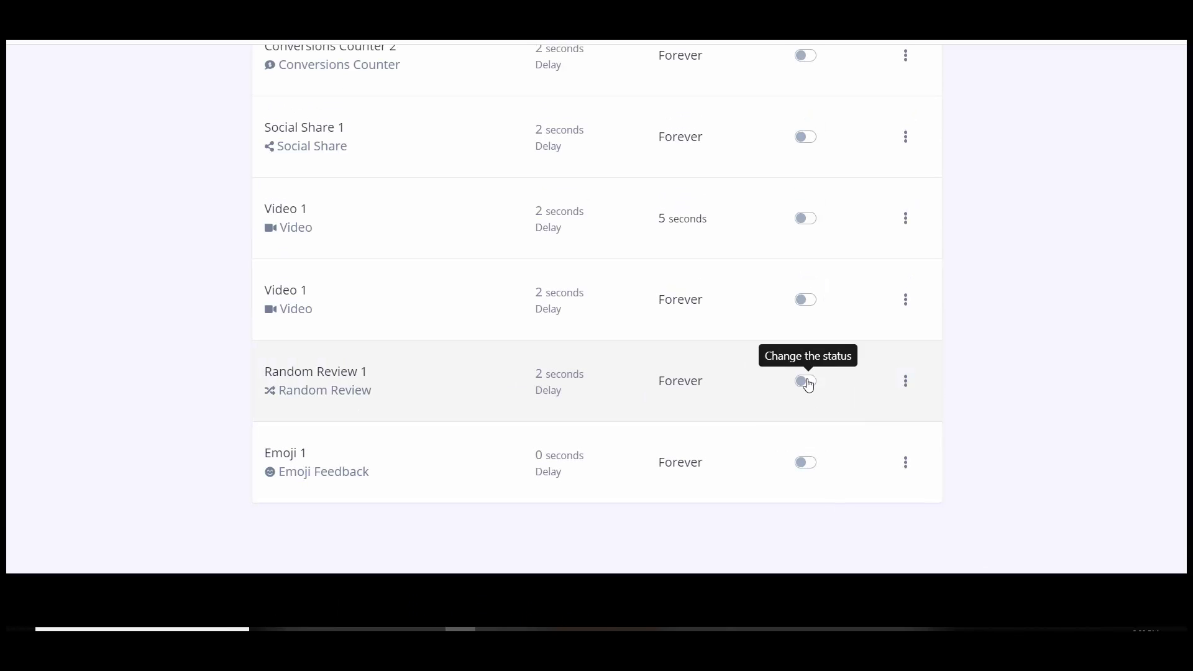
click(806, 382)
click(804, 389)
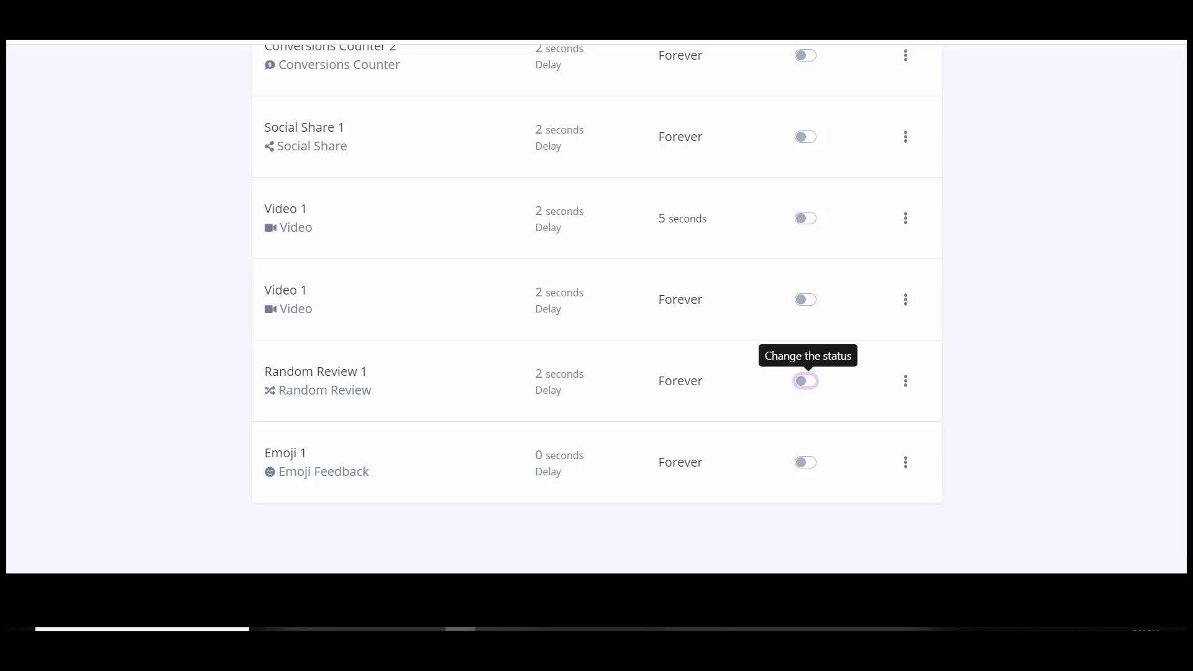
Start a new notification for the Hemp Traffic campaign and select the Cookie Notification type
scroll(1089, 197, up, 15)
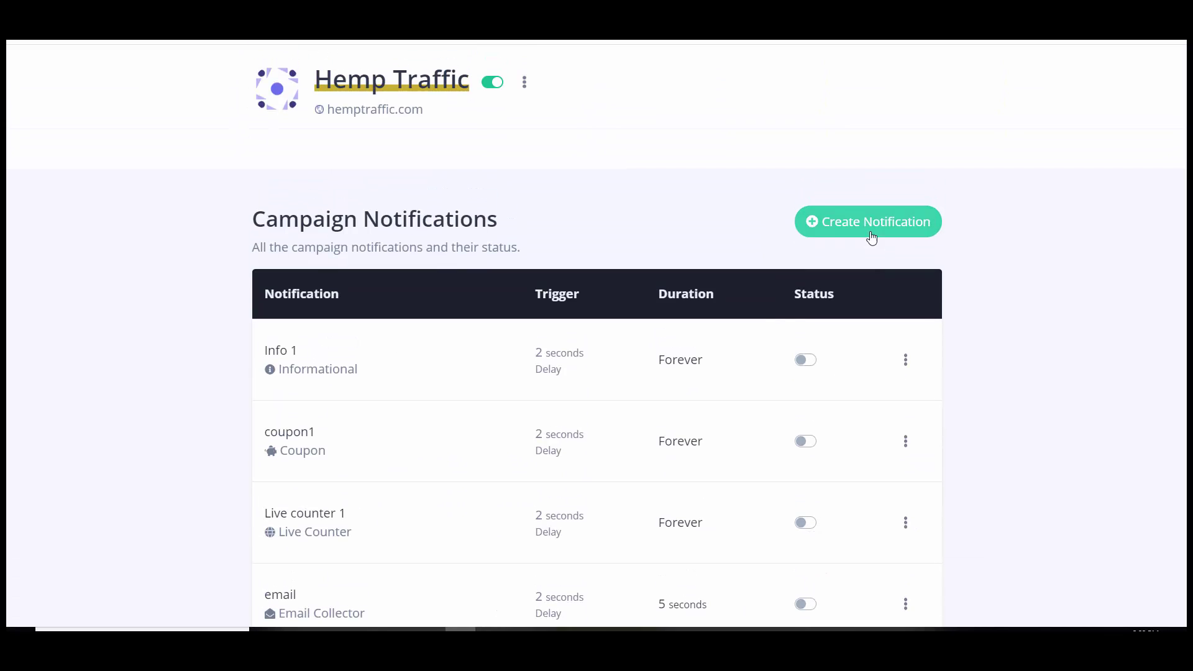
click(887, 237)
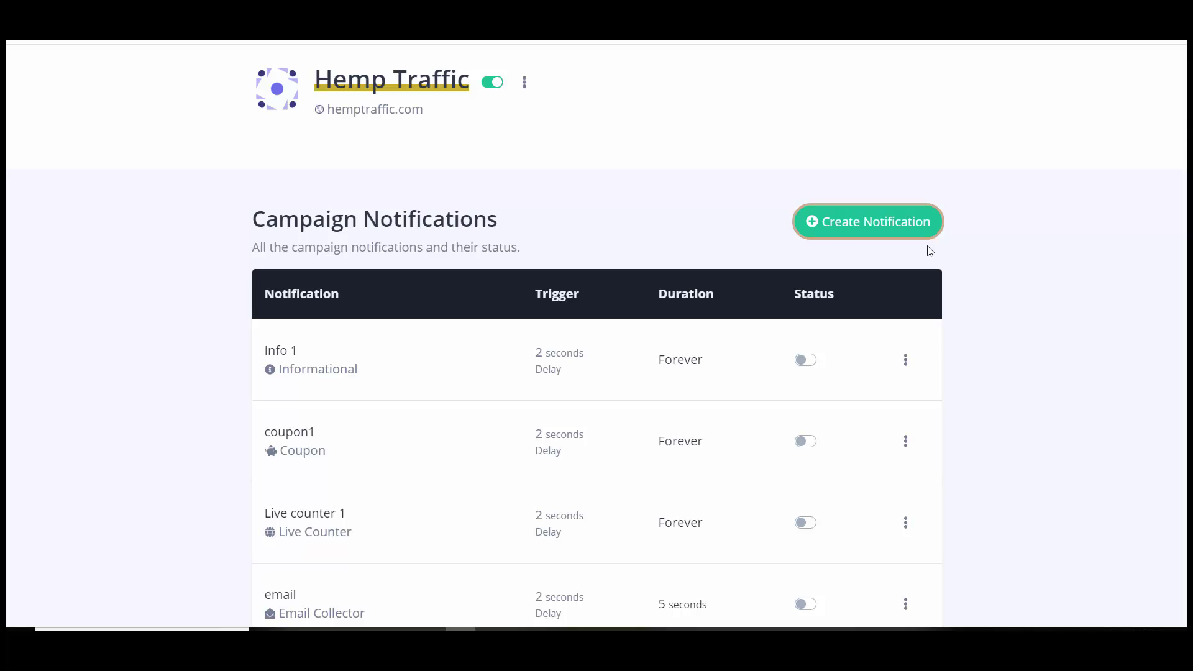
click(865, 237)
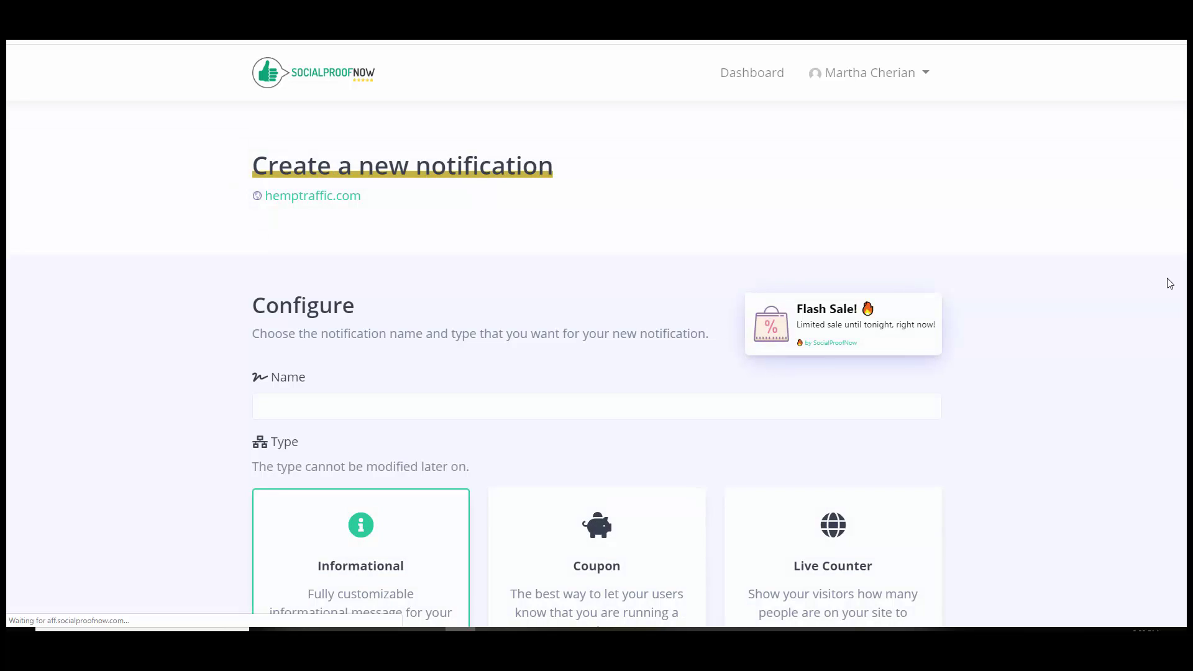
scroll(1172, 465, down, 10)
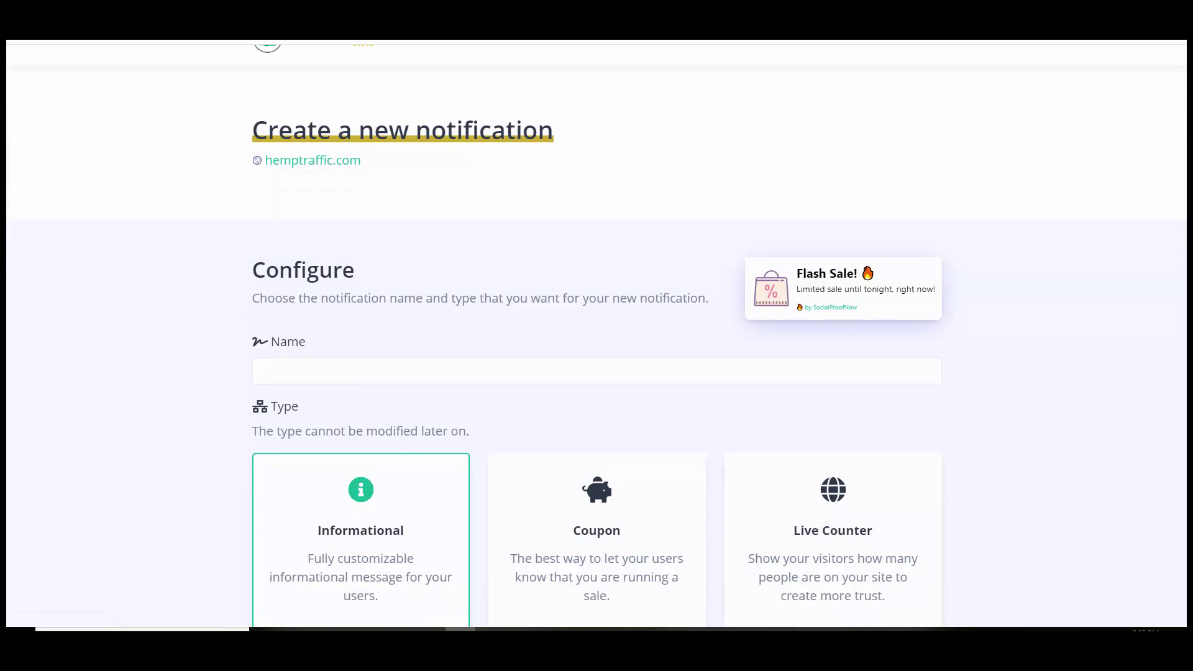
scroll(1173, 465, down, 3)
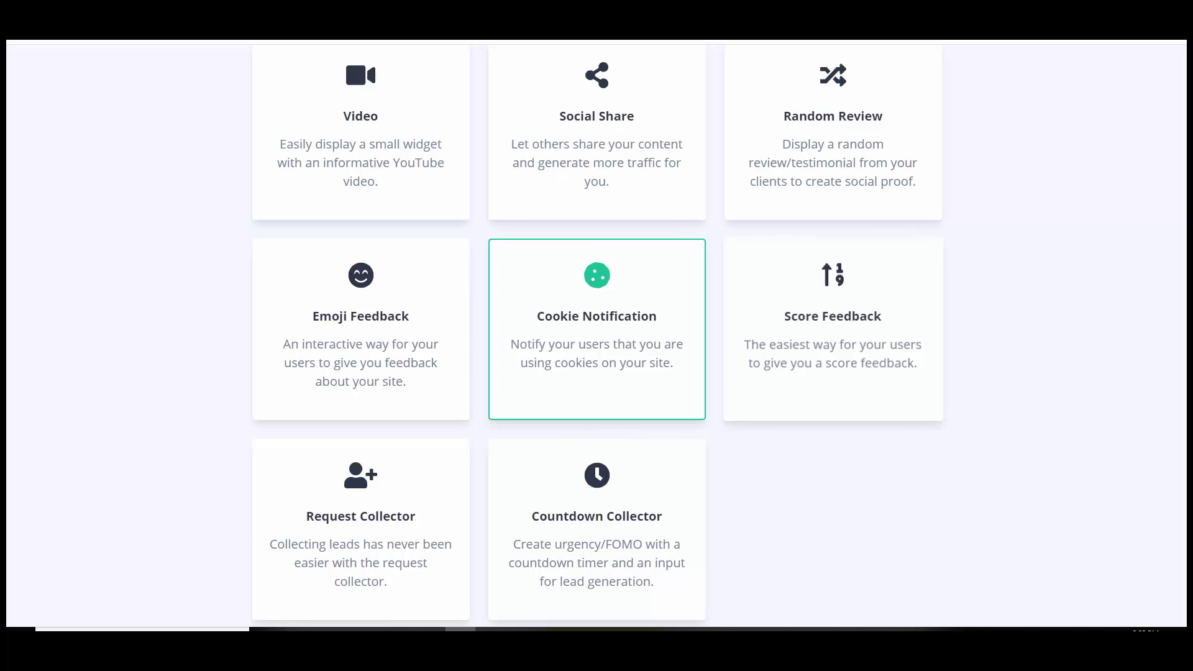
click(582, 354)
Name the new cookie notification "cookie 1" and submit it
click(325, 404)
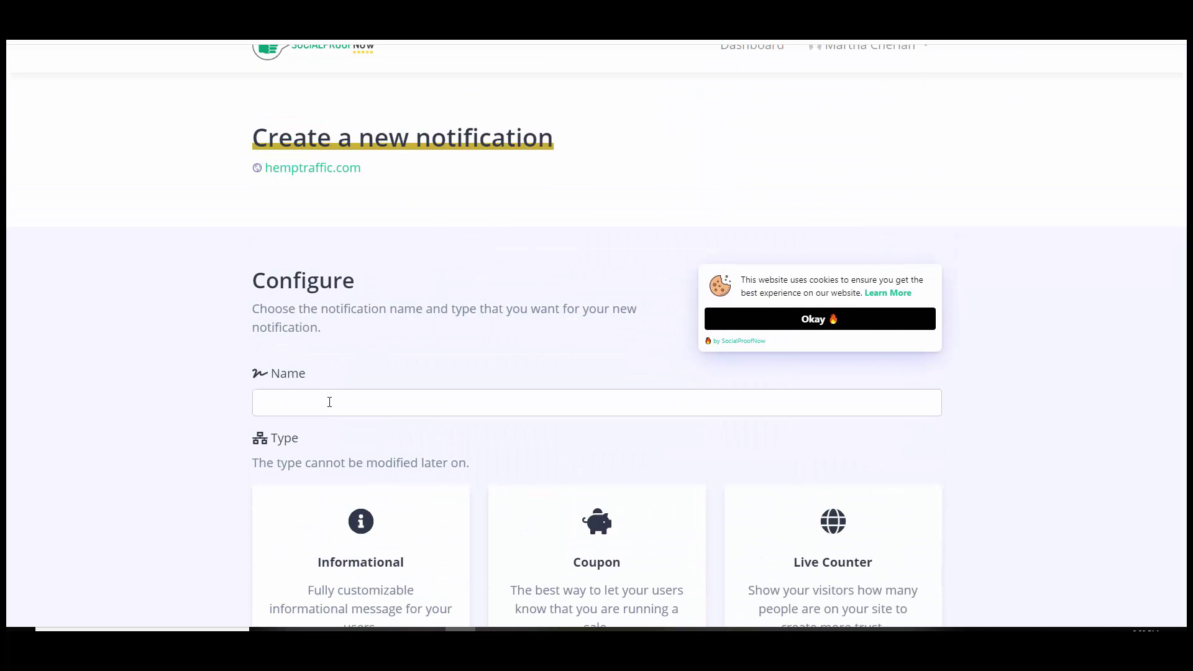
text(cookie)
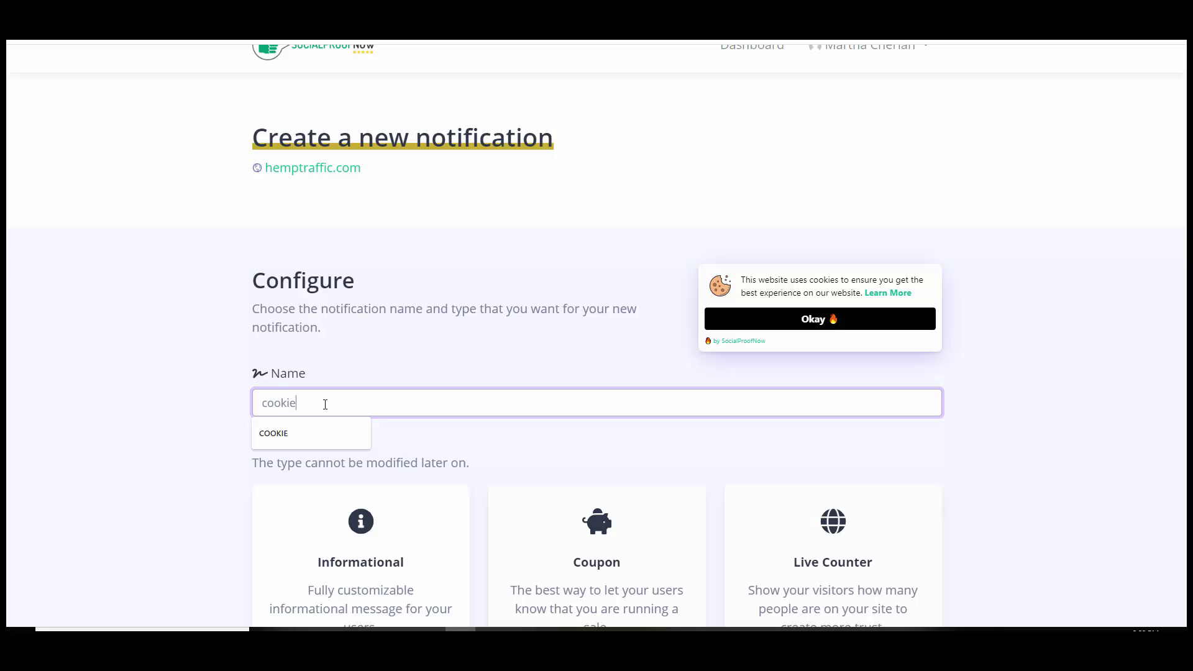
text( 1)
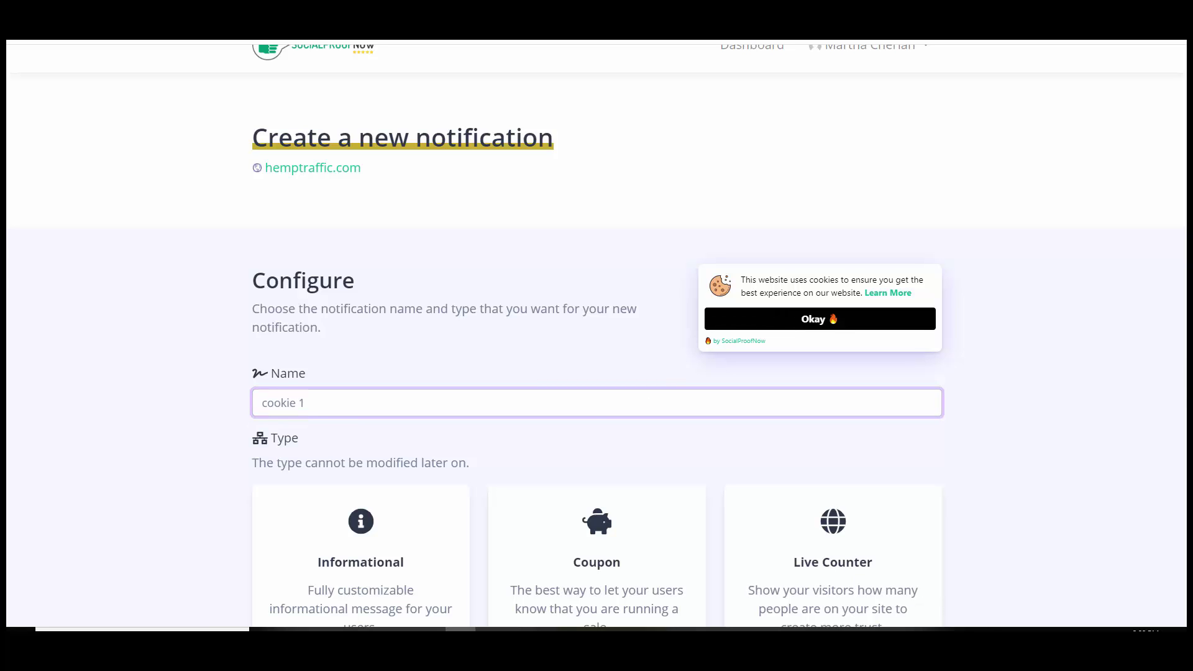
scroll(596, 336, down, 1)
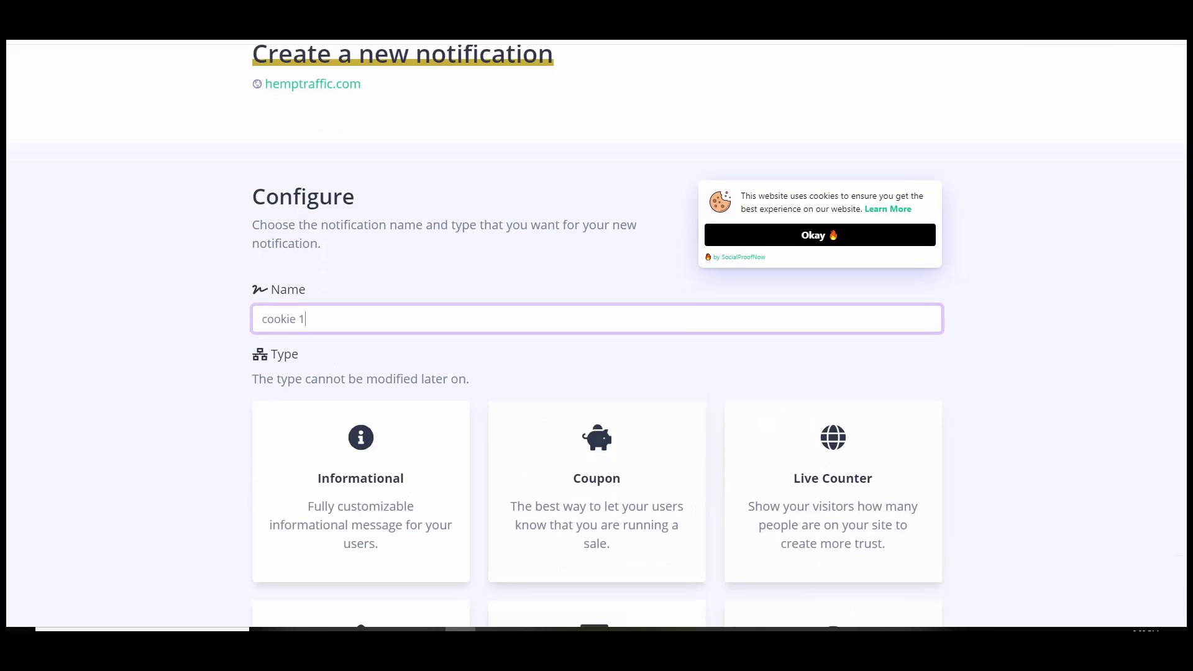
scroll(602, 517, down, 12)
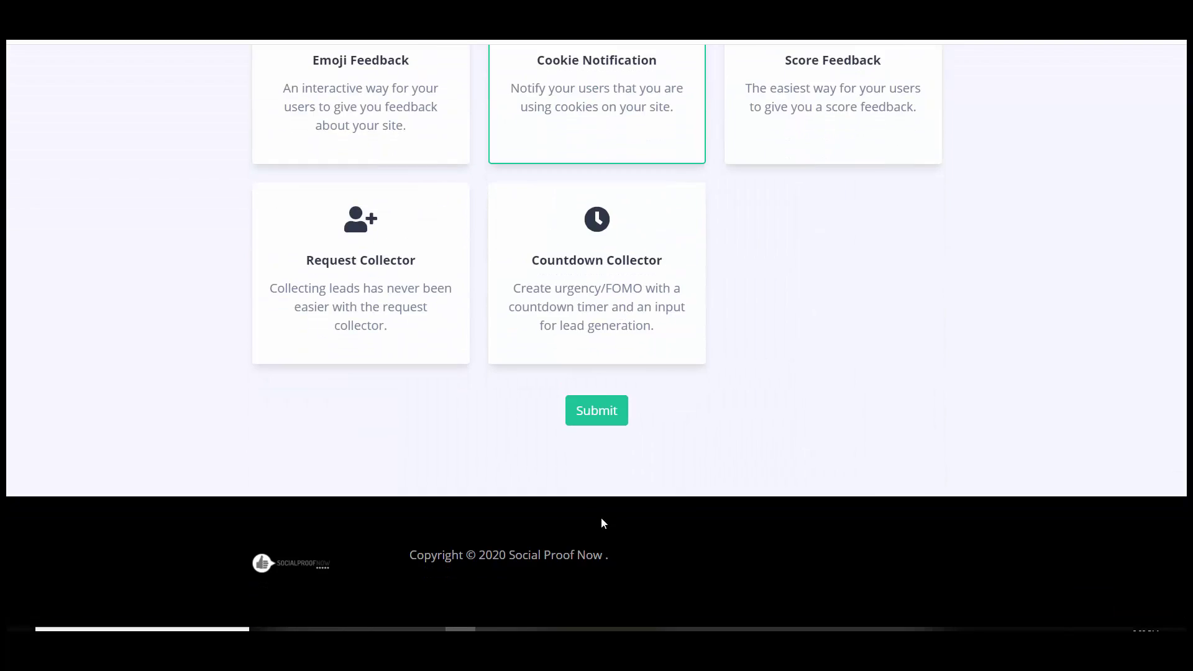
click(600, 416)
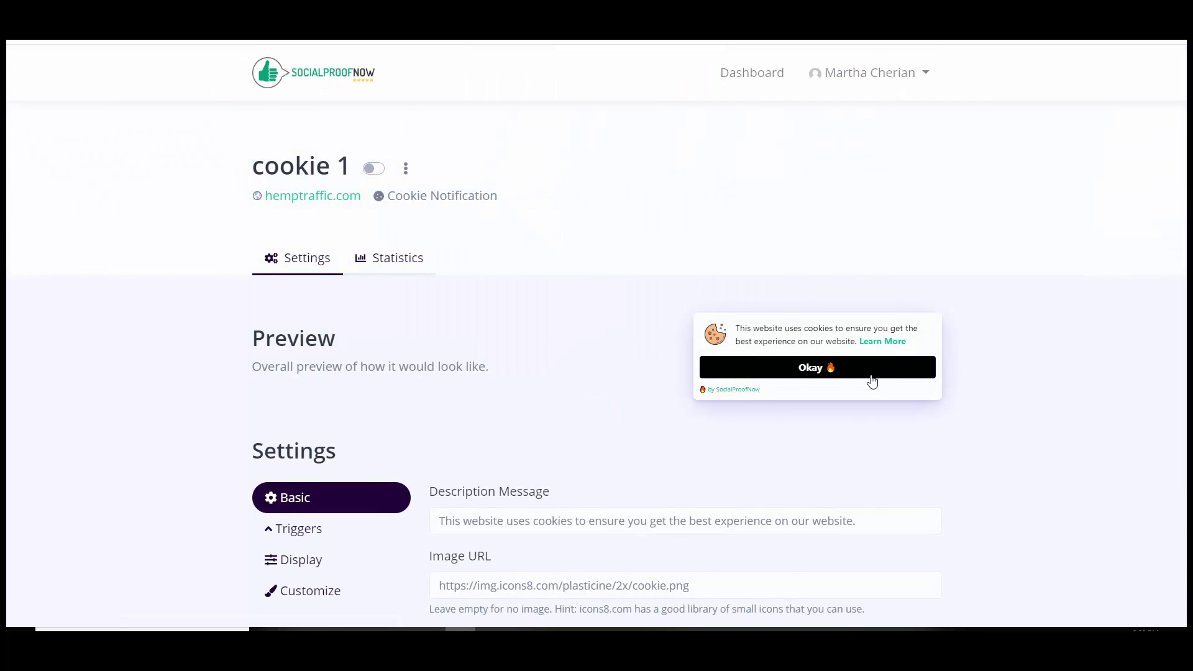
Examine the cookie notification's preview alongside the description message and link text in its Basic settings
scroll(506, 384, down, 3)
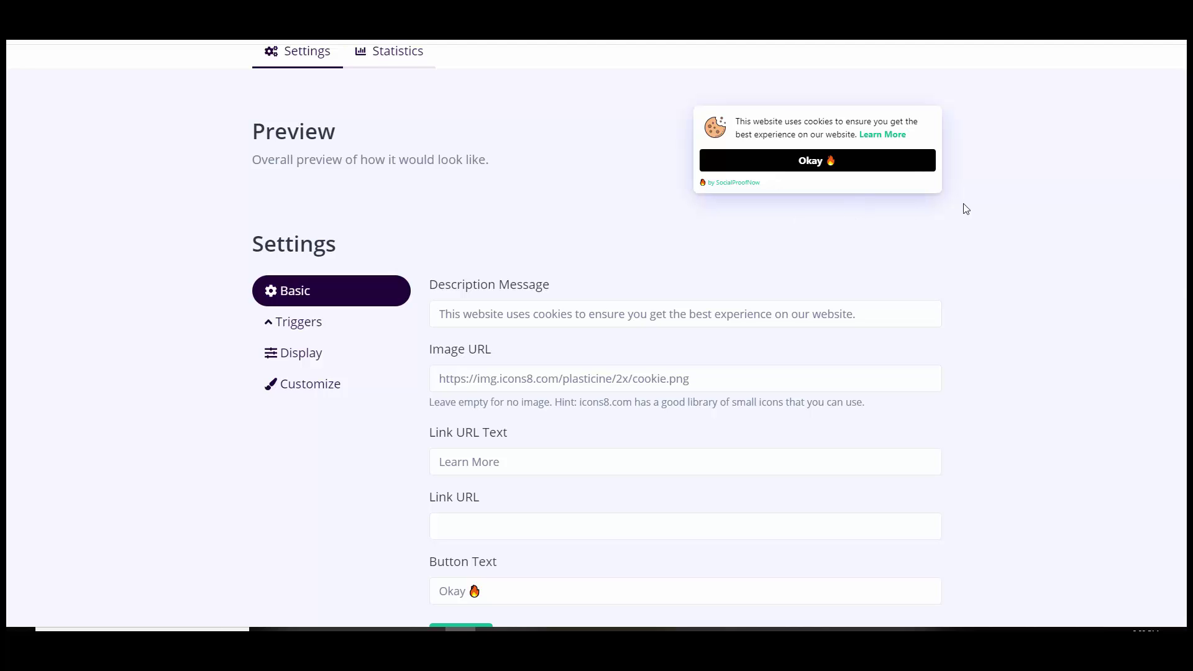
scroll(966, 208, up, 2)
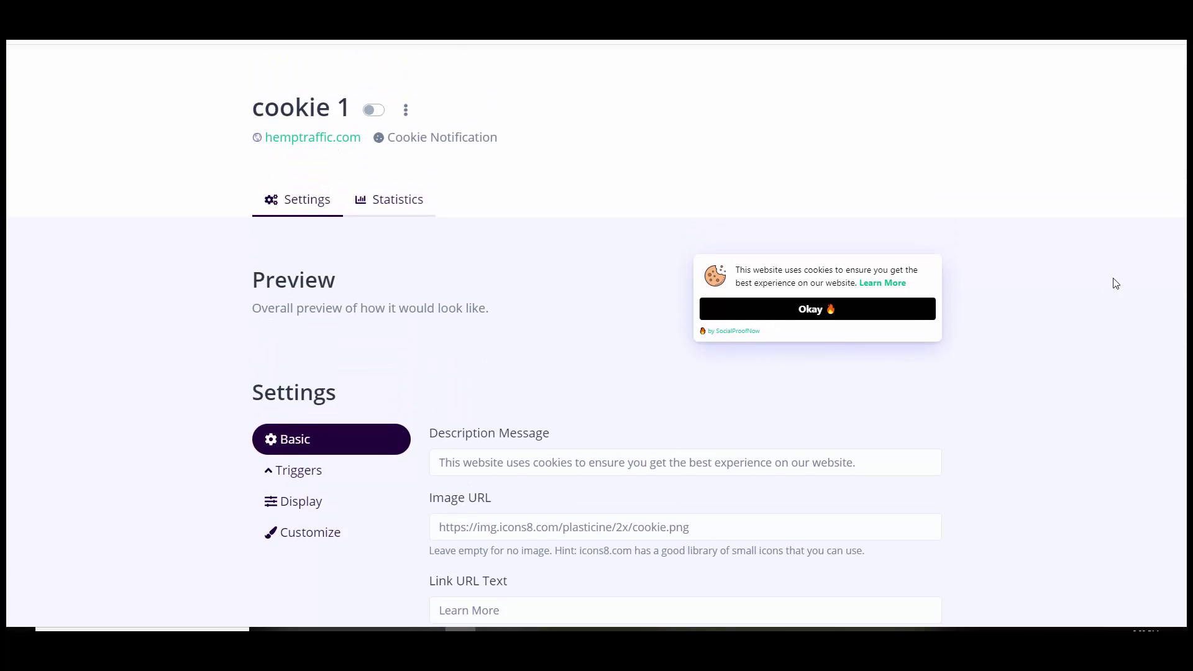
scroll(890, 305, up, 1)
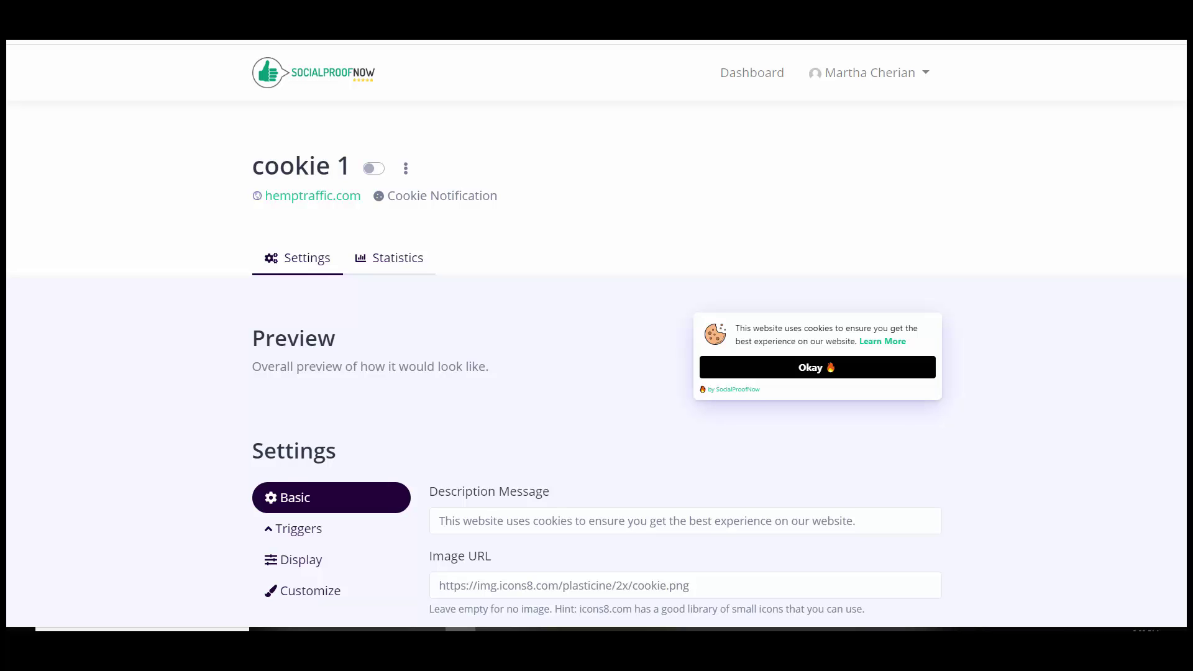
scroll(919, 310, down, 1)
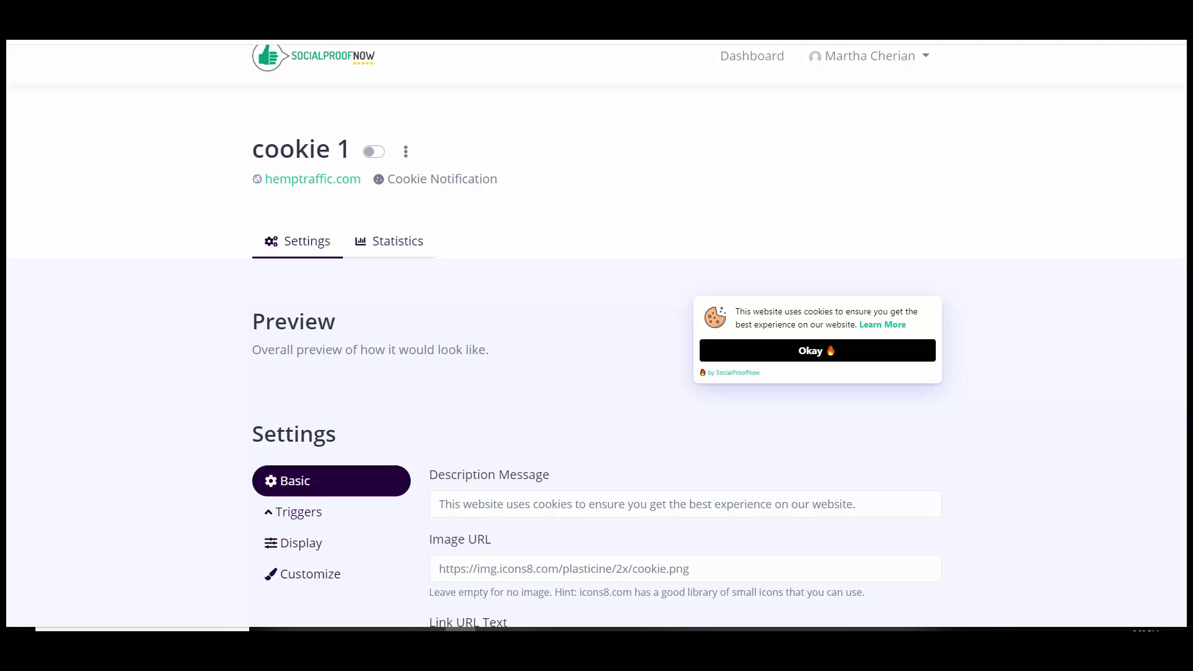
scroll(1140, 469, down, 3)
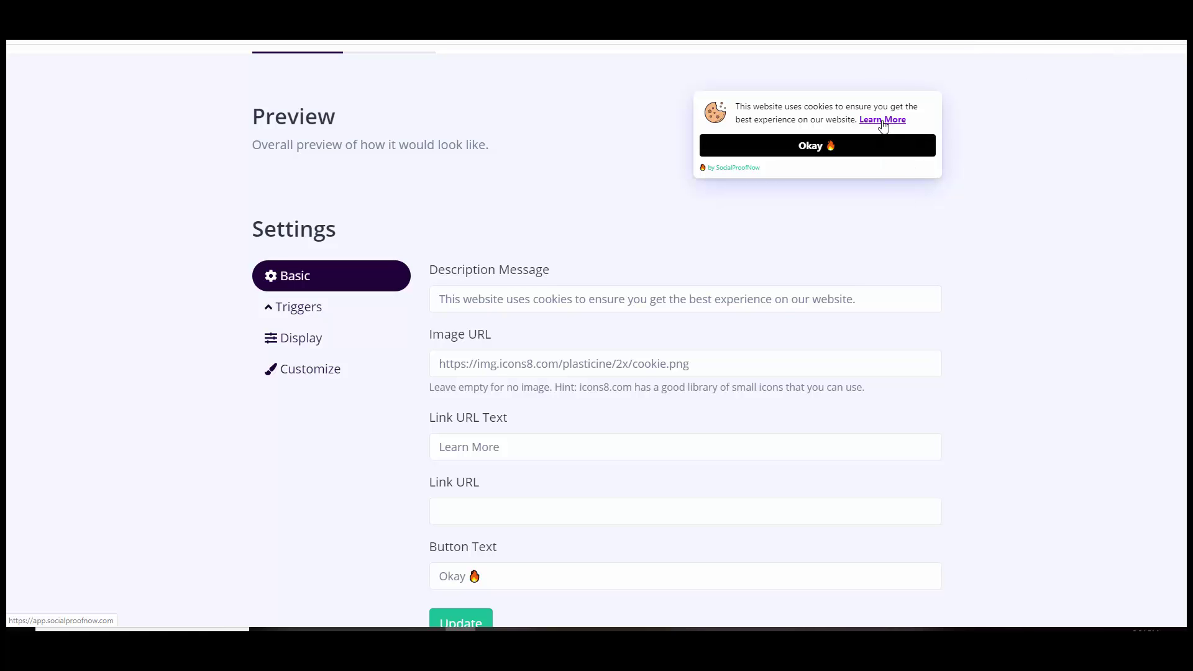
click(581, 458)
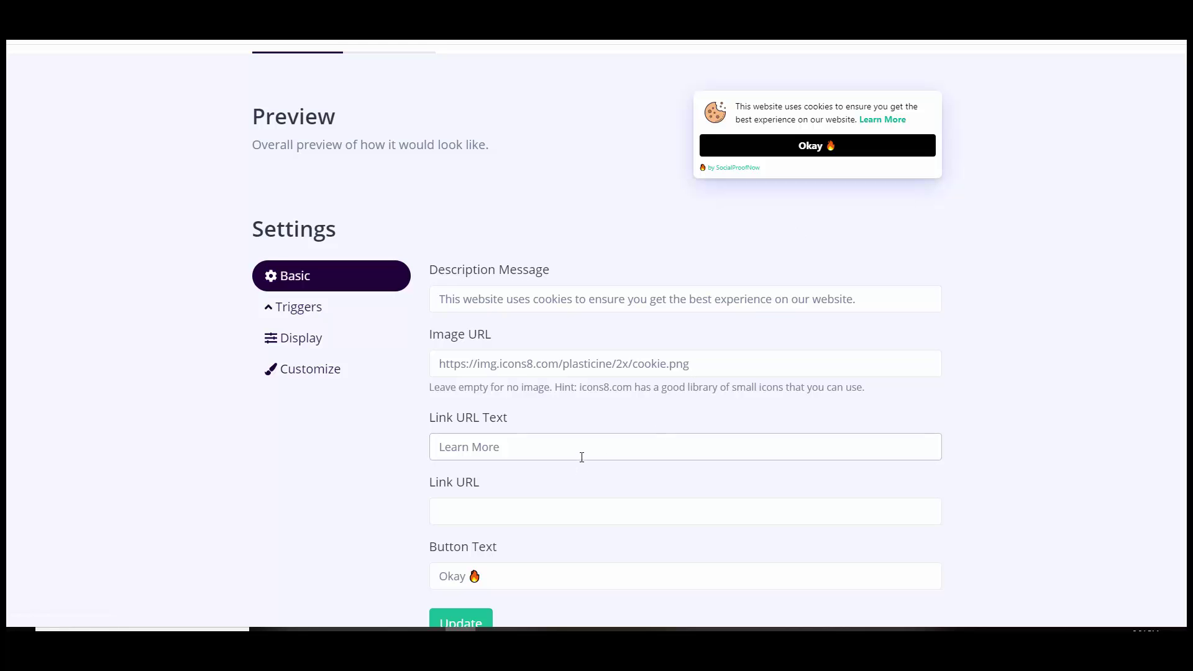
click(549, 348)
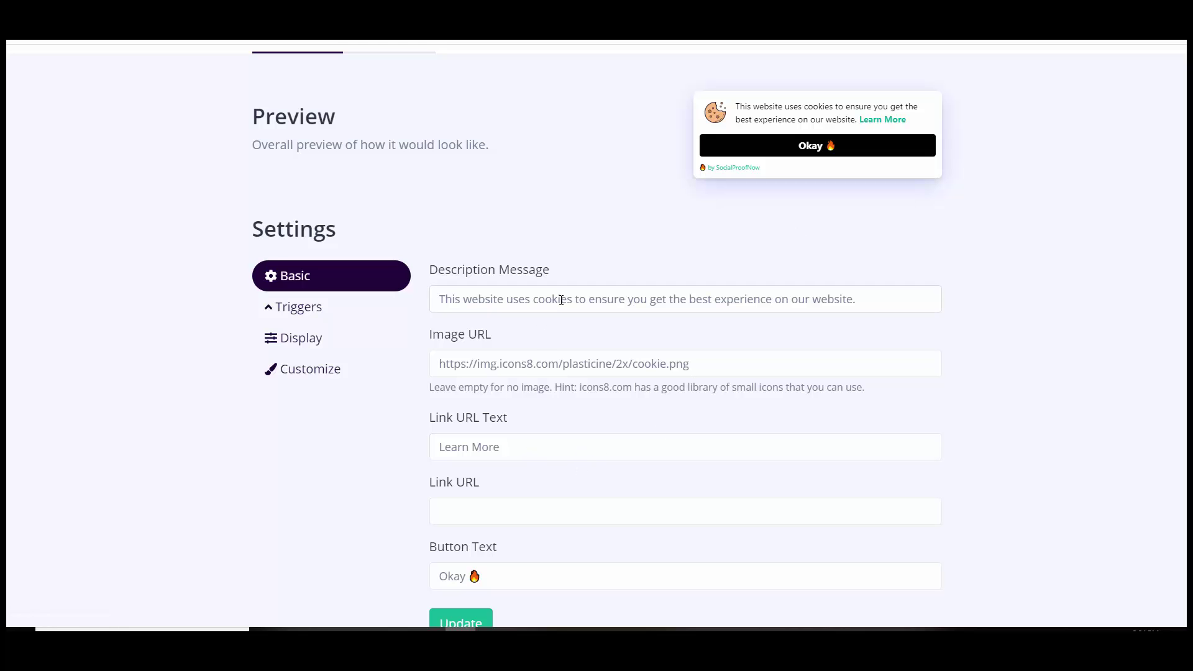
scroll(527, 487, up, 2)
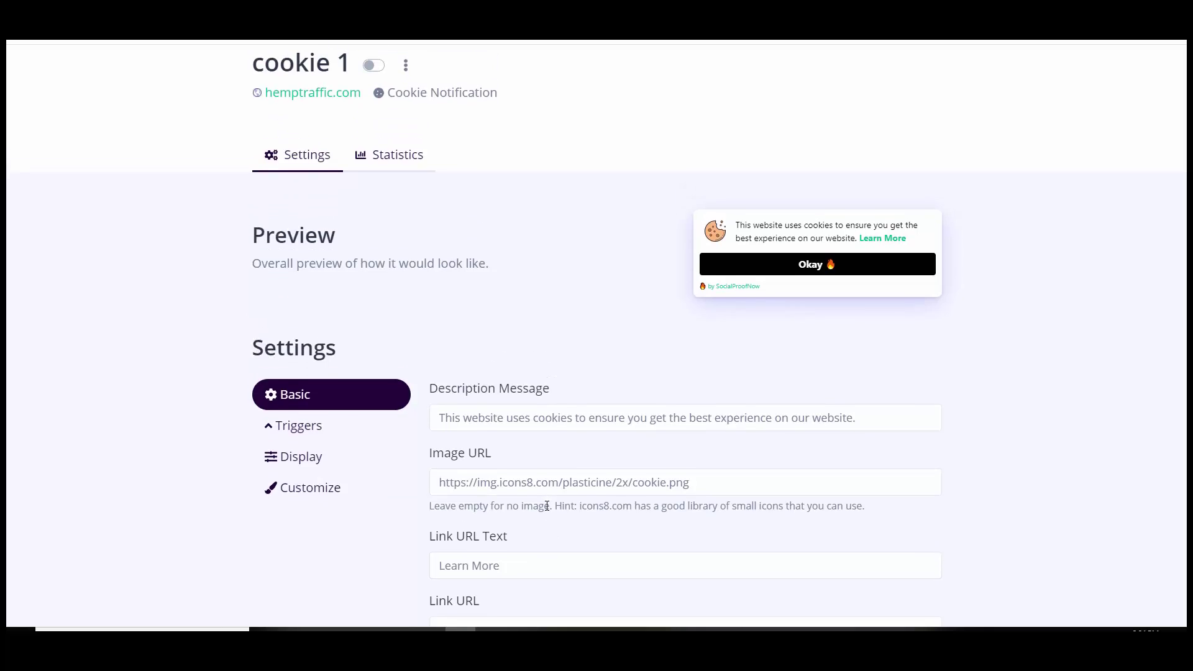
Review the link URL text, link URL and button text fields in the Basic settings and compare them with the preview
scroll(547, 506, down, 2)
scroll(561, 475, down, 2)
click(530, 323)
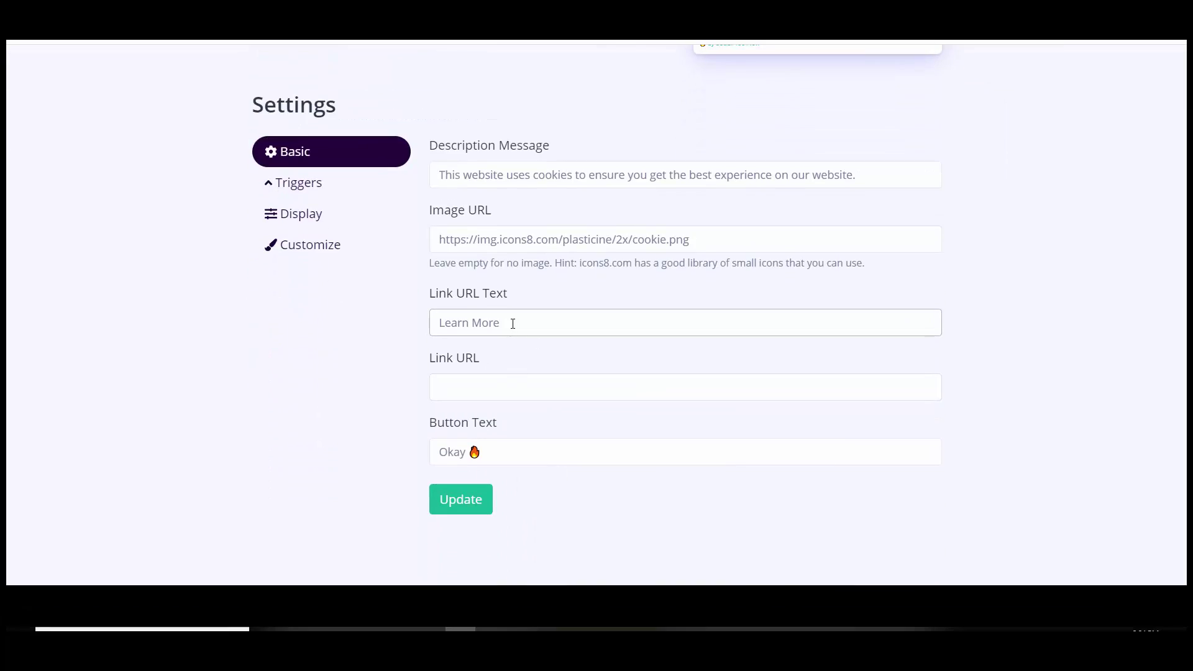
click(489, 384)
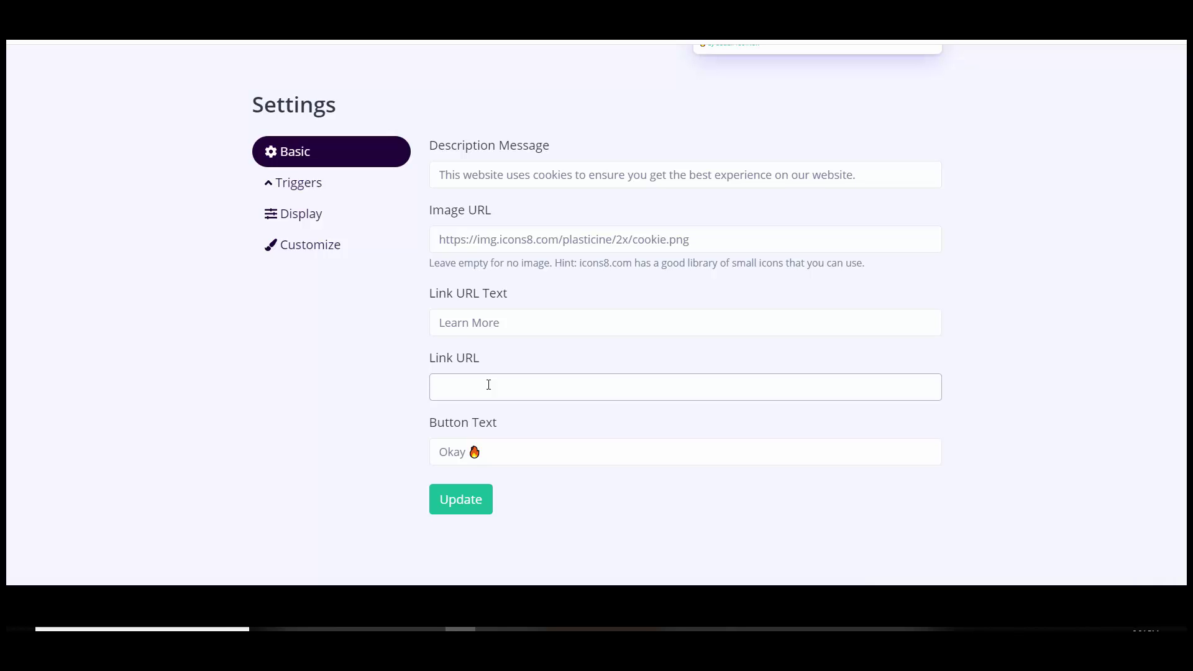
click(702, 416)
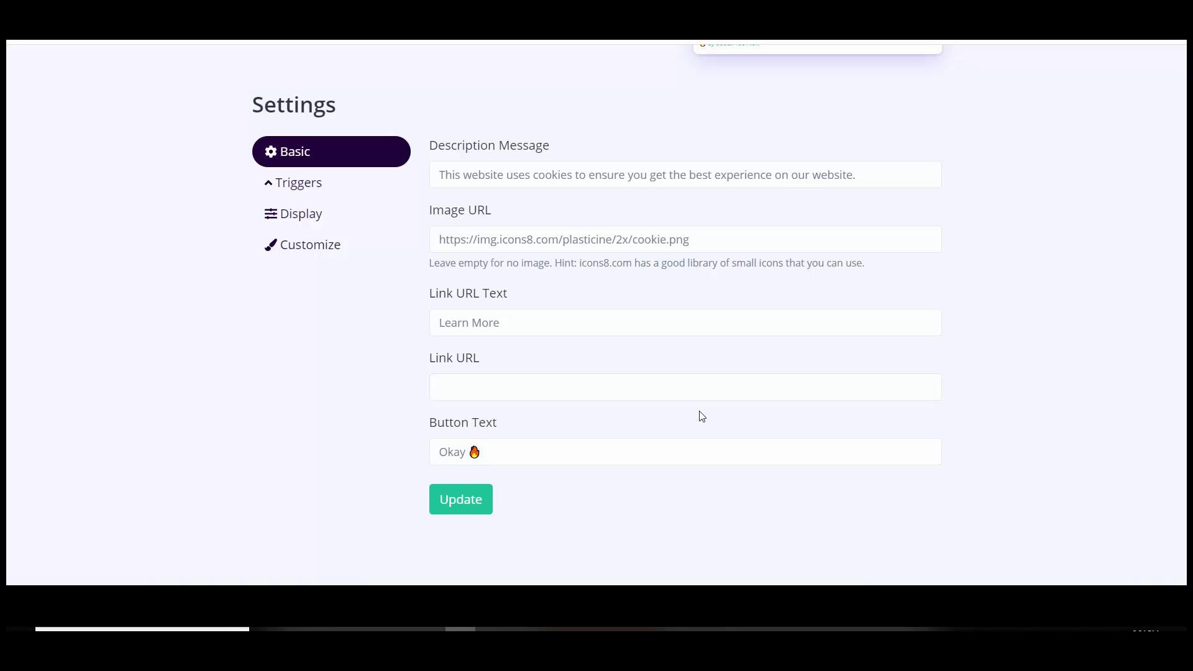
click(512, 451)
click(503, 386)
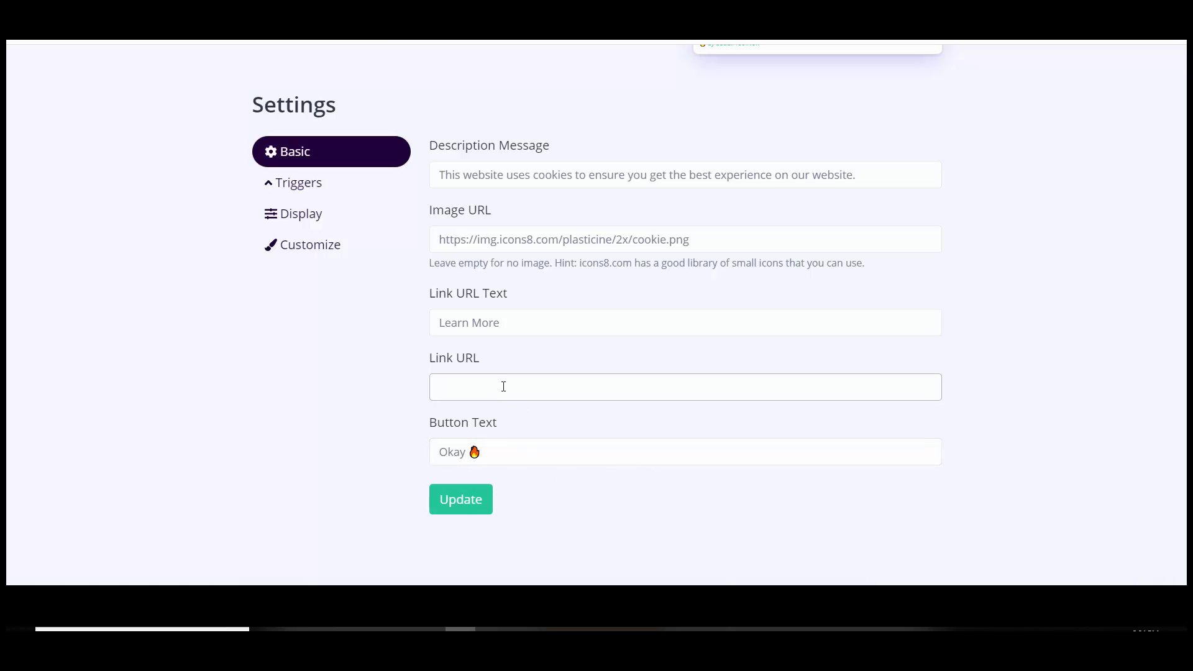
click(546, 394)
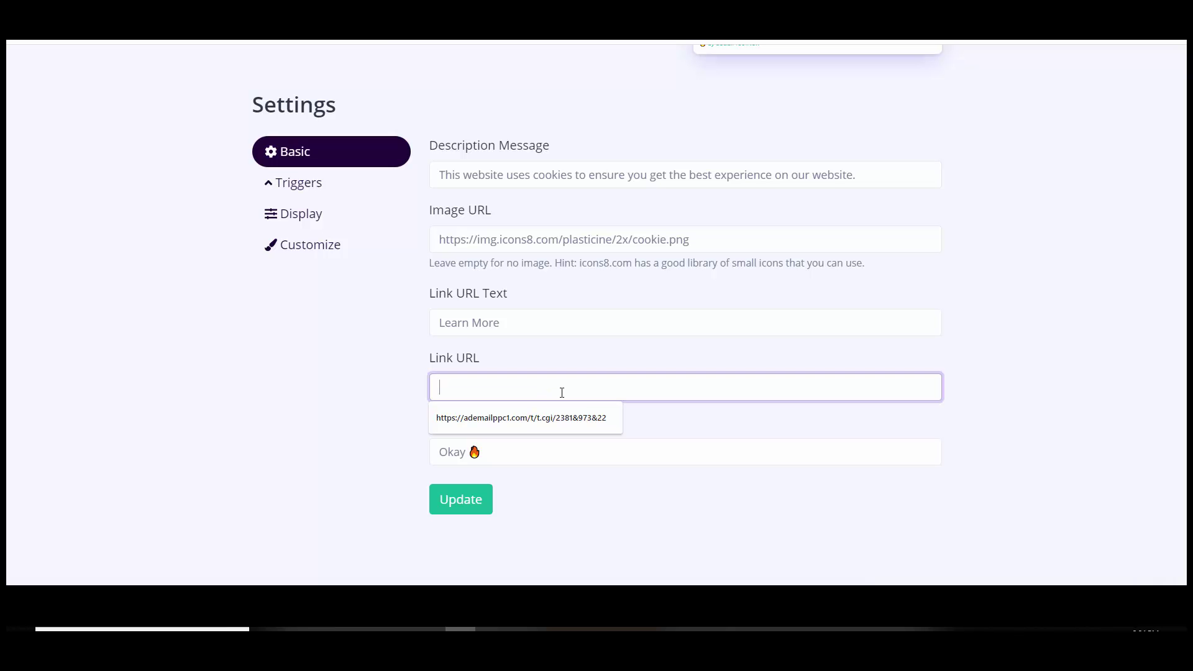
click(1047, 507)
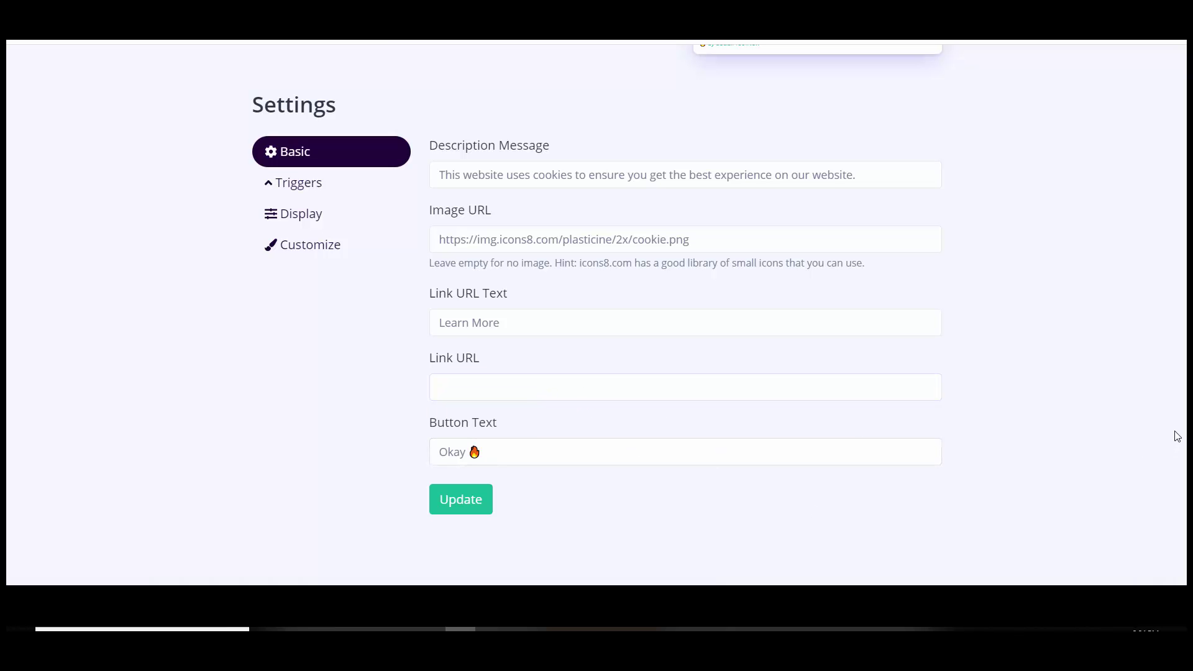
click(514, 323)
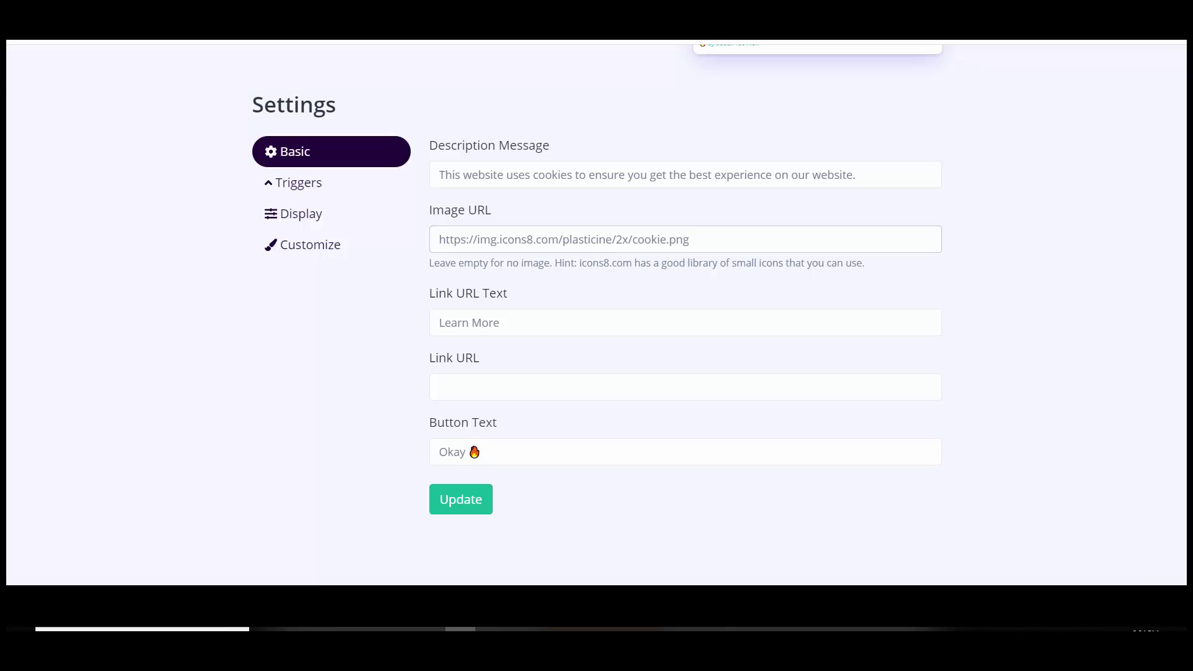
scroll(776, 267, up, 4)
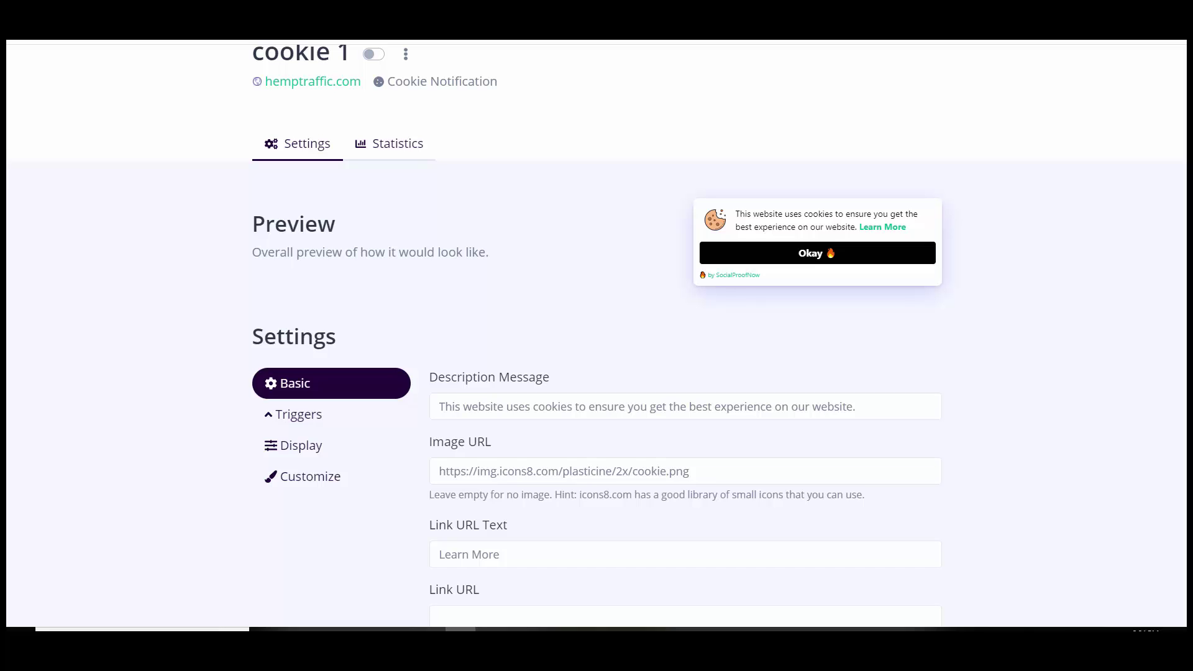
scroll(596, 336, down, 1)
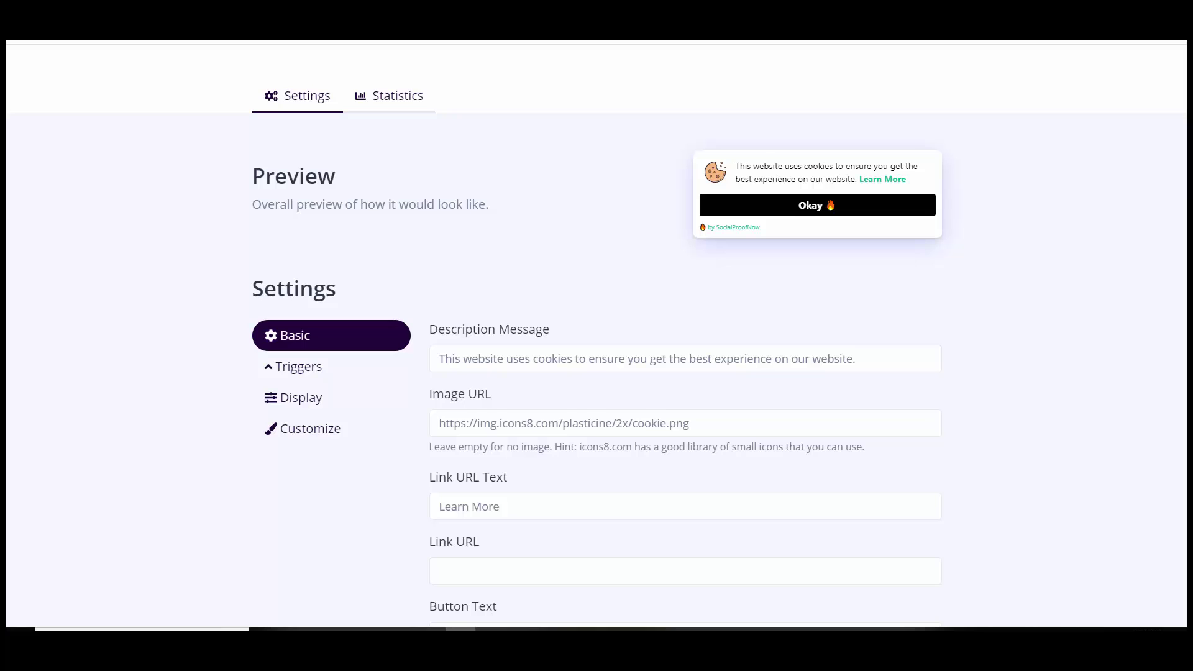
Save the cookie notification's Basic settings and open its Triggers settings
scroll(1178, 479, down, 4)
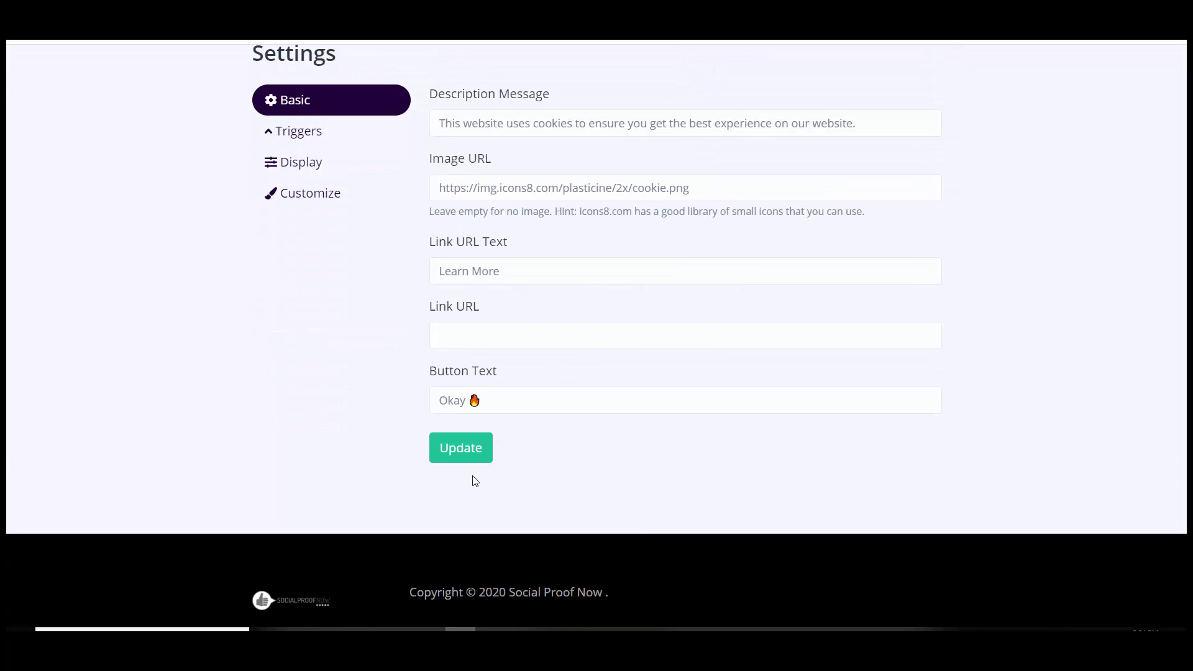
click(463, 457)
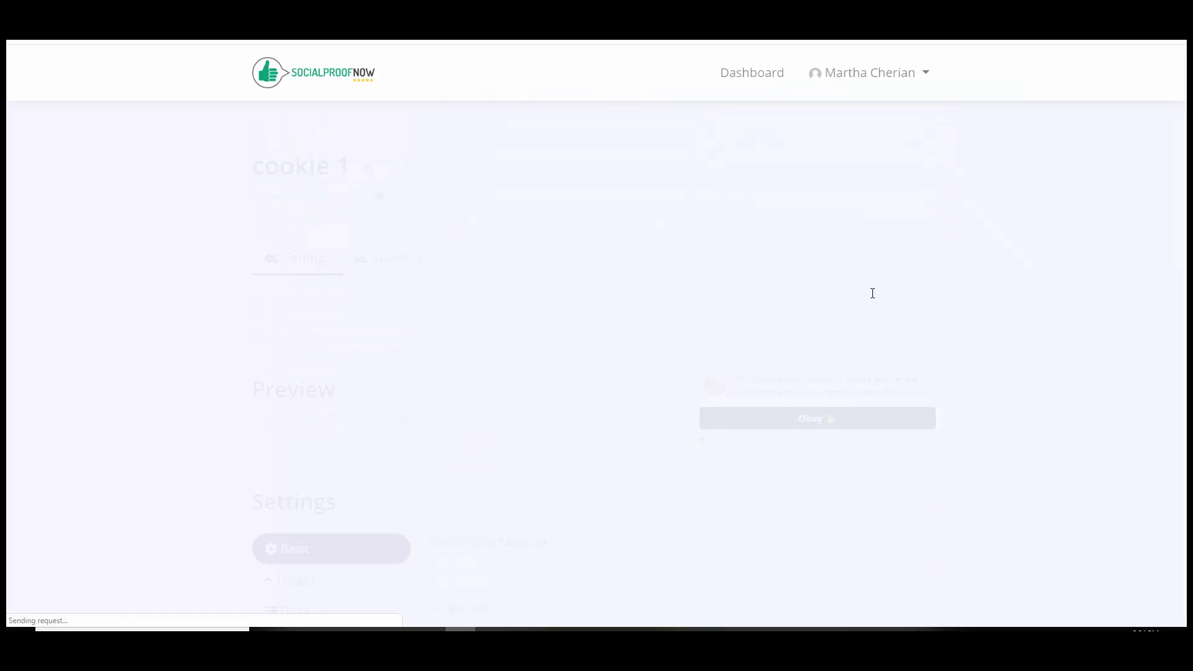
scroll(437, 404, down, 4)
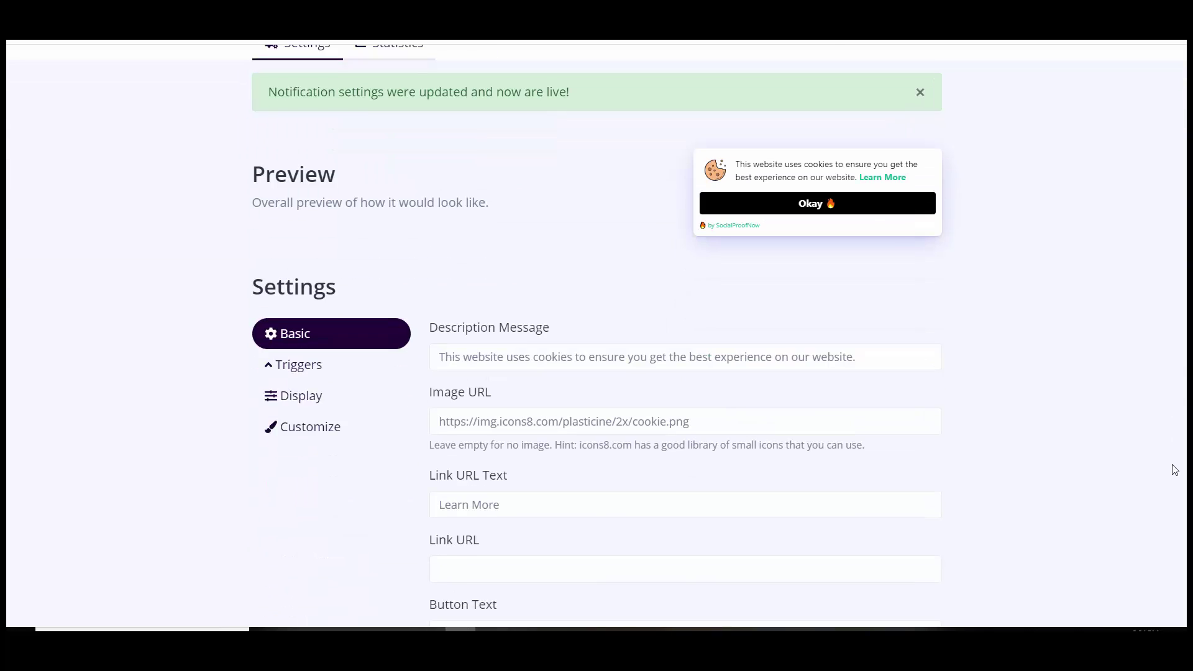
click(291, 347)
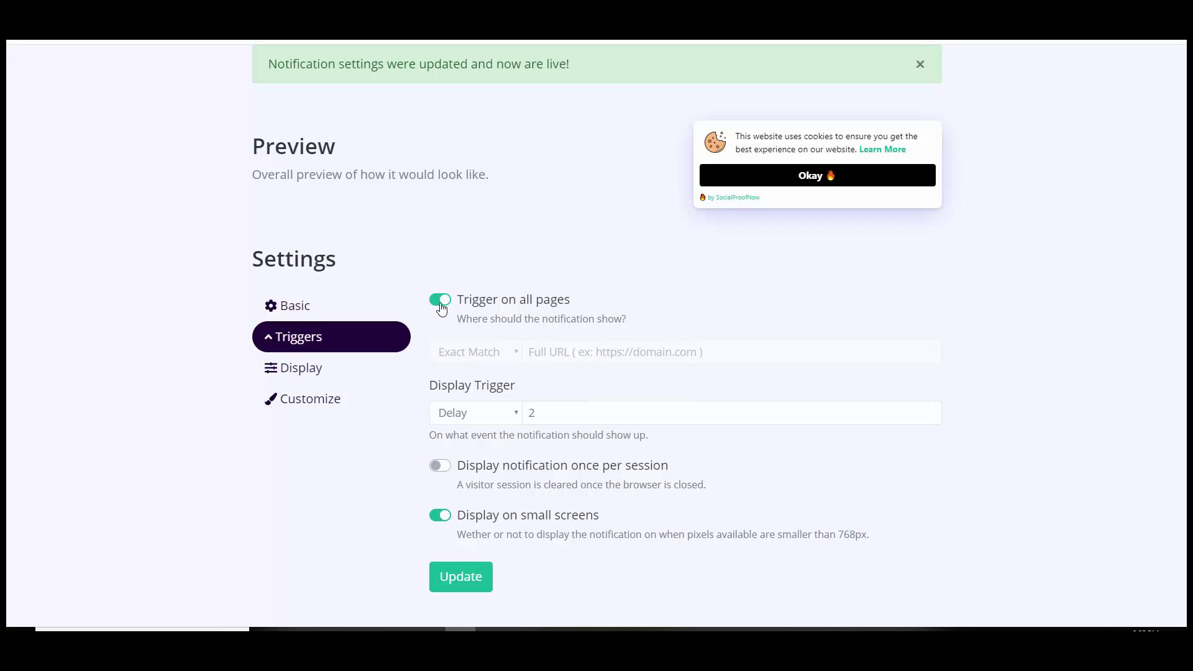
Turn off triggering on all pages and try the URL conditions Contains, Starts With, Ends With and Page Contains
click(440, 303)
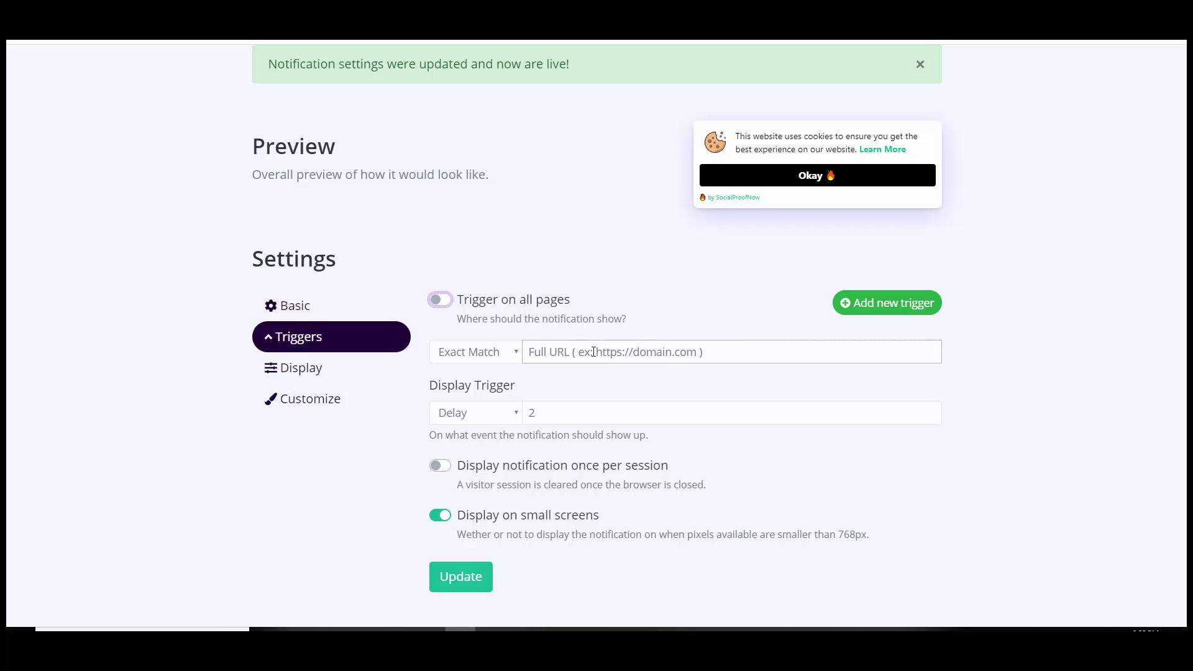
click(484, 354)
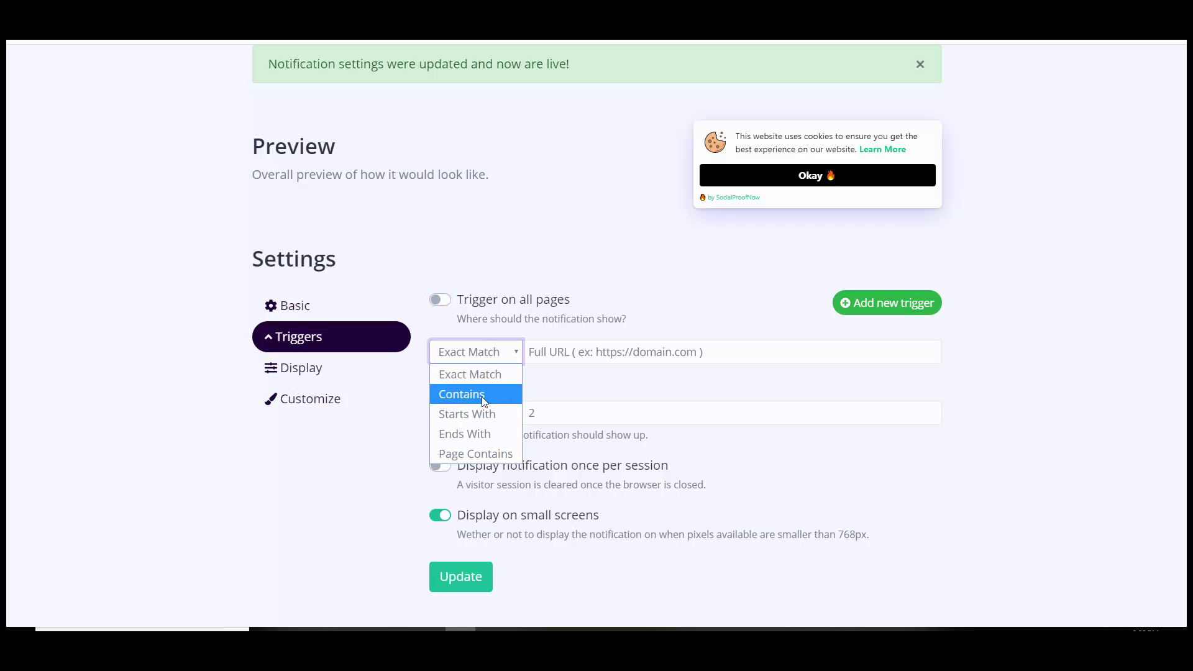
click(496, 399)
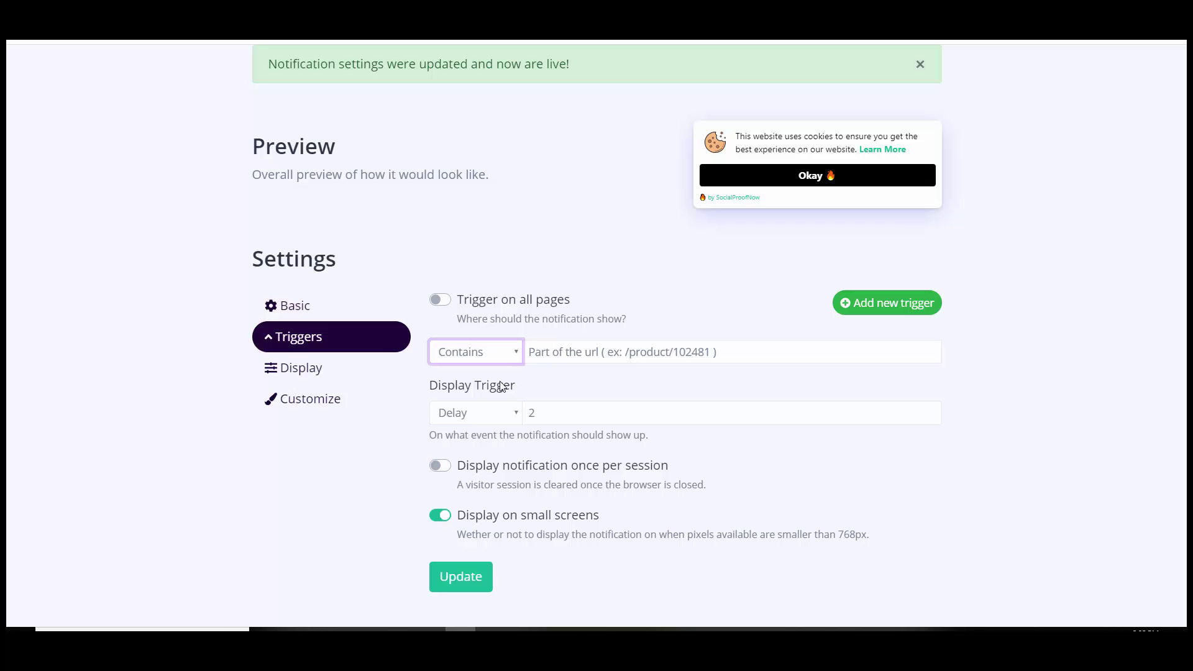
click(506, 360)
click(491, 412)
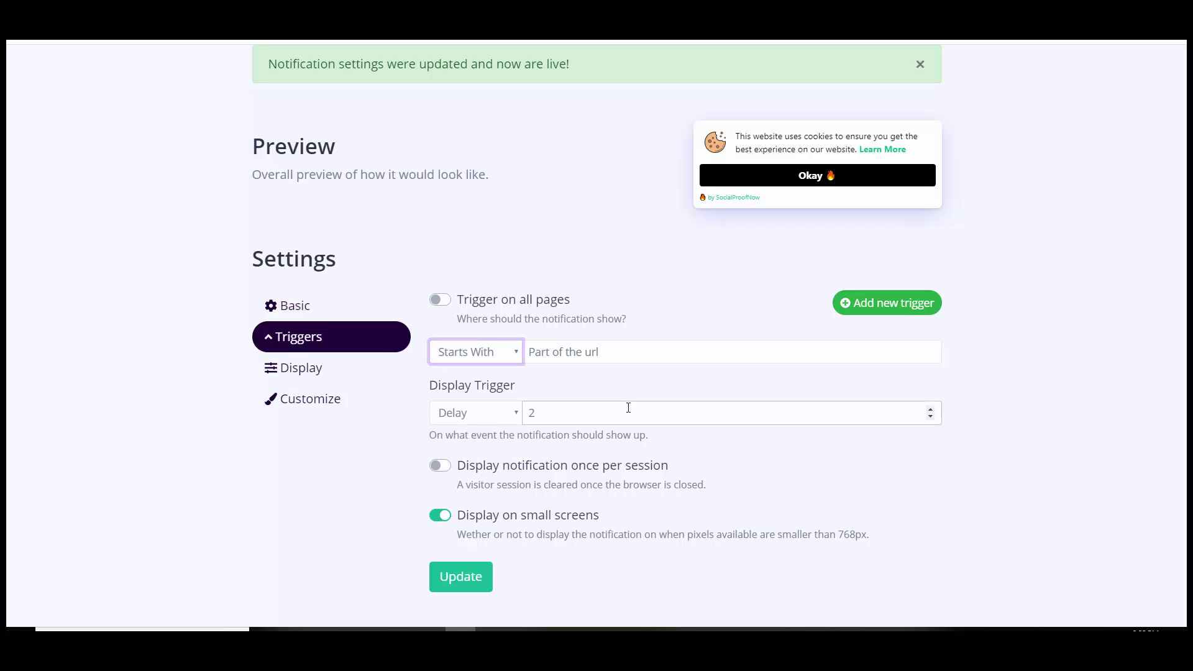
click(496, 359)
click(491, 431)
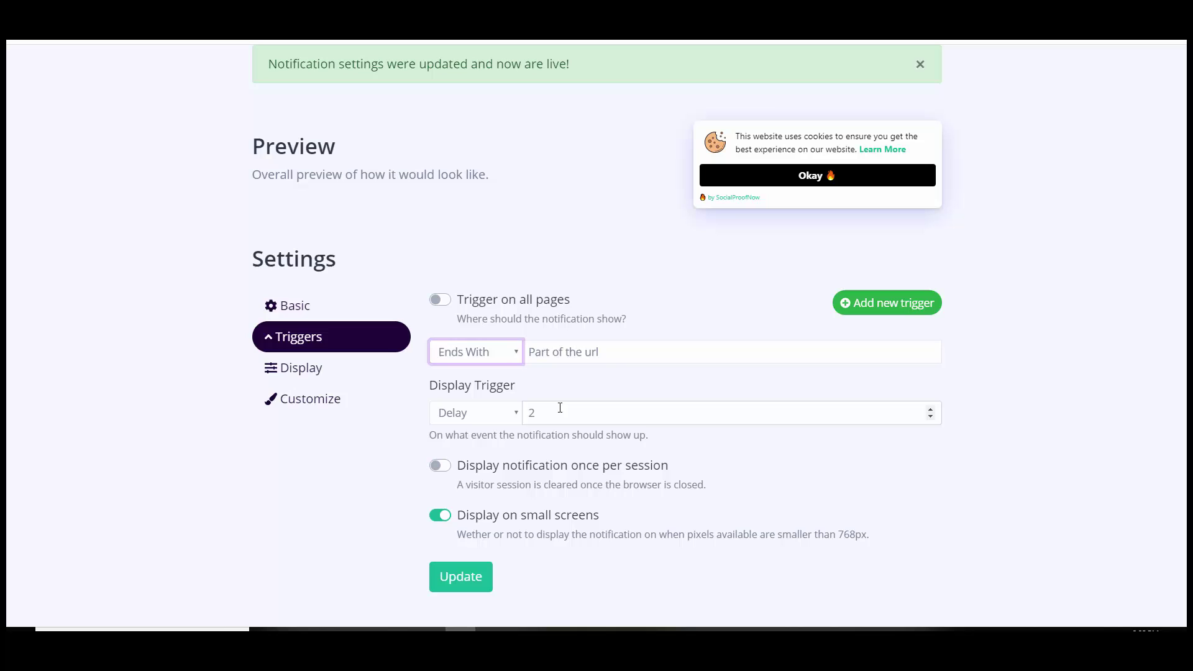
click(502, 352)
click(483, 453)
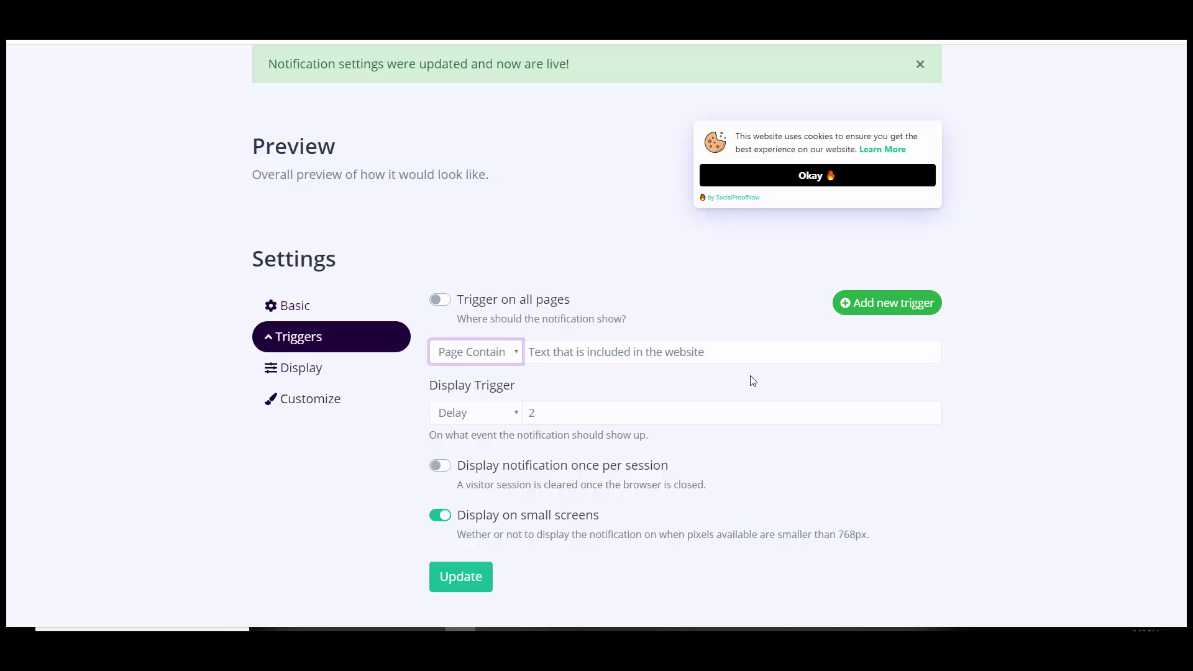
Reset the URL condition to Exact Match and turn triggering on all pages back on
click(489, 364)
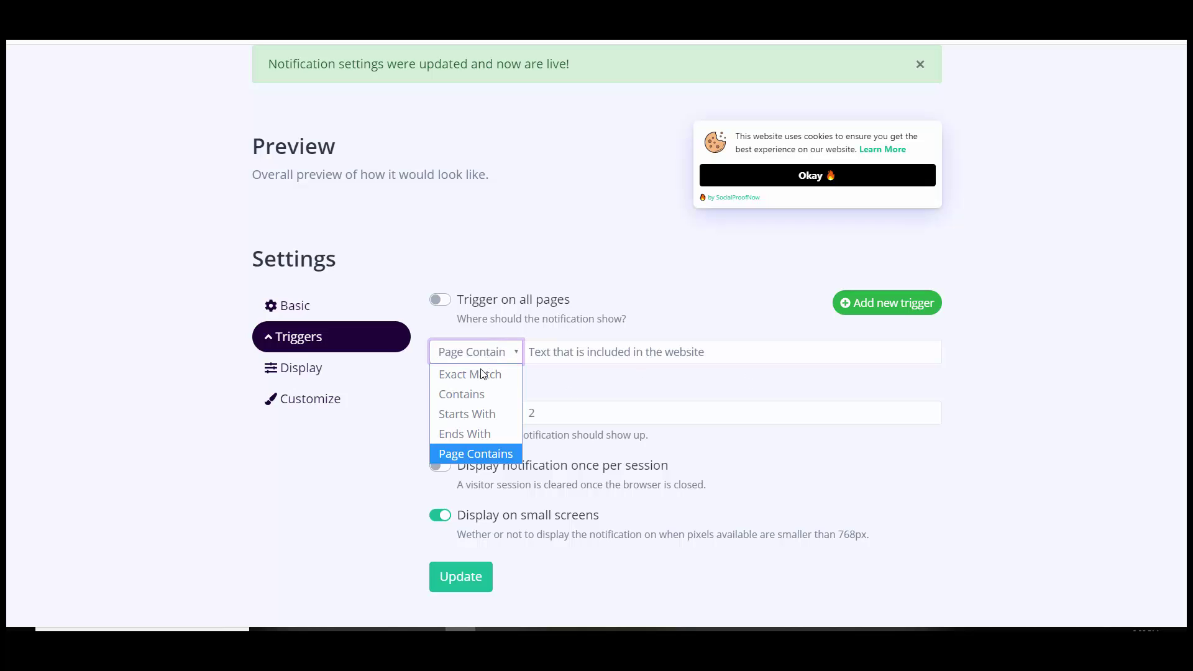
click(478, 370)
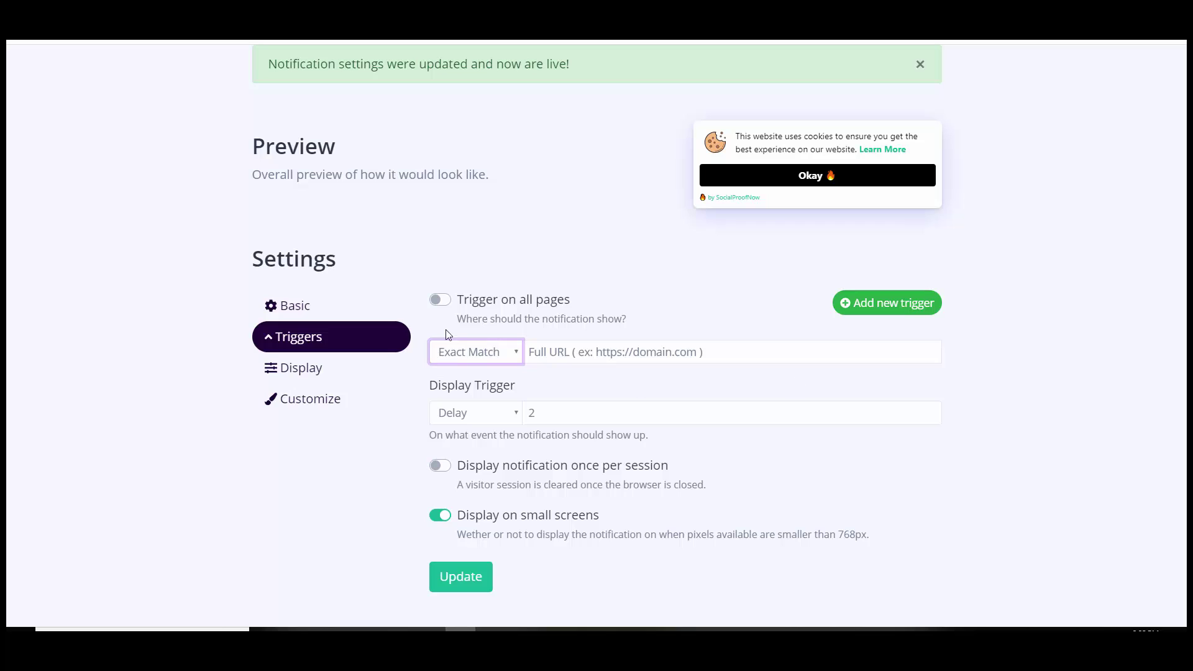
click(442, 301)
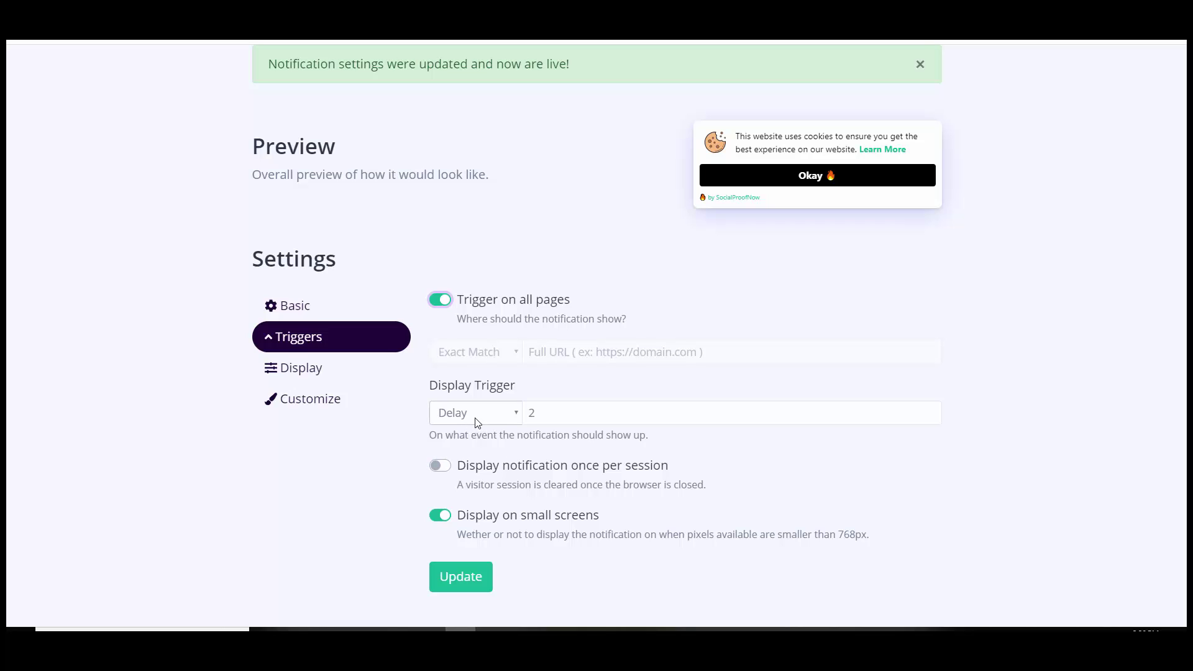
Set the Delay value of the display trigger to 1
click(556, 413)
key(BackSpace)
text(1)
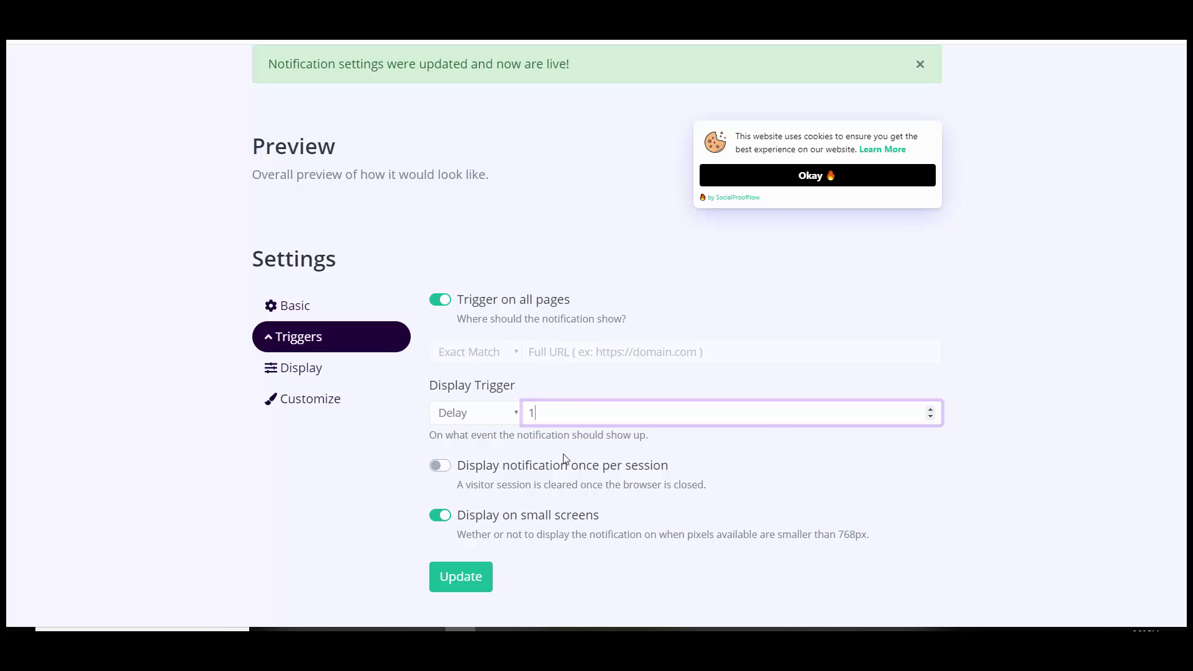
Try a display trigger delay of 60 and restore it to 1
drag(548, 408, 485, 418)
text(60)
drag(546, 408, 446, 413)
text(1)
Save the trigger settings with once-per-session display turned off and open the Display settings
click(442, 475)
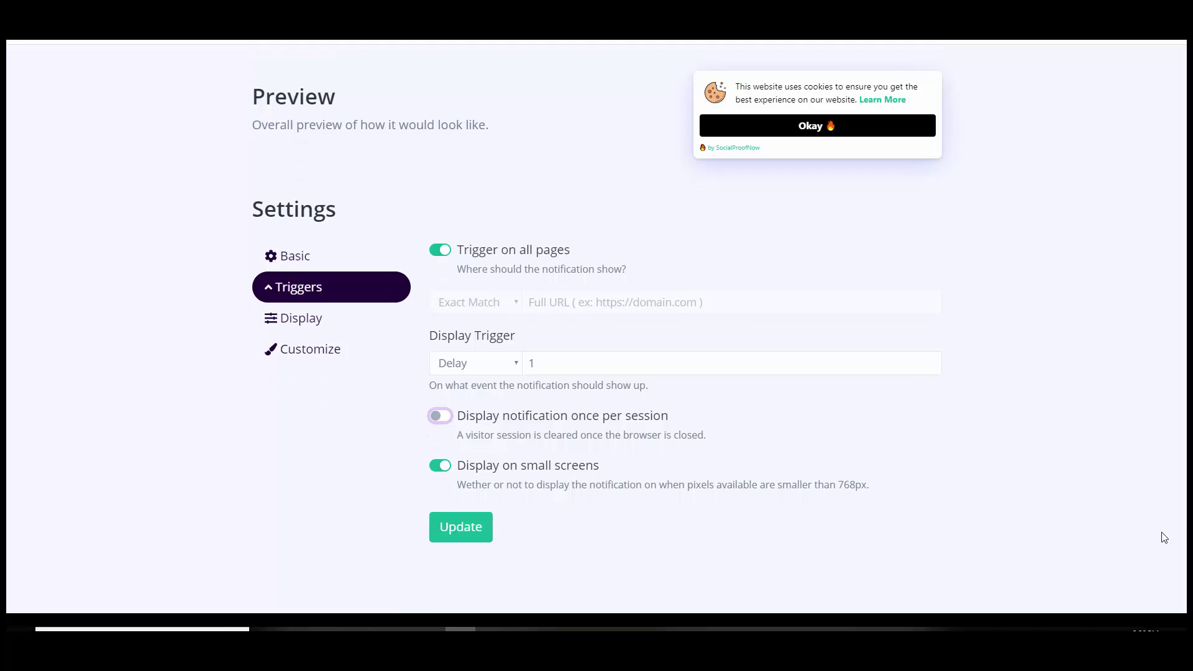
click(471, 532)
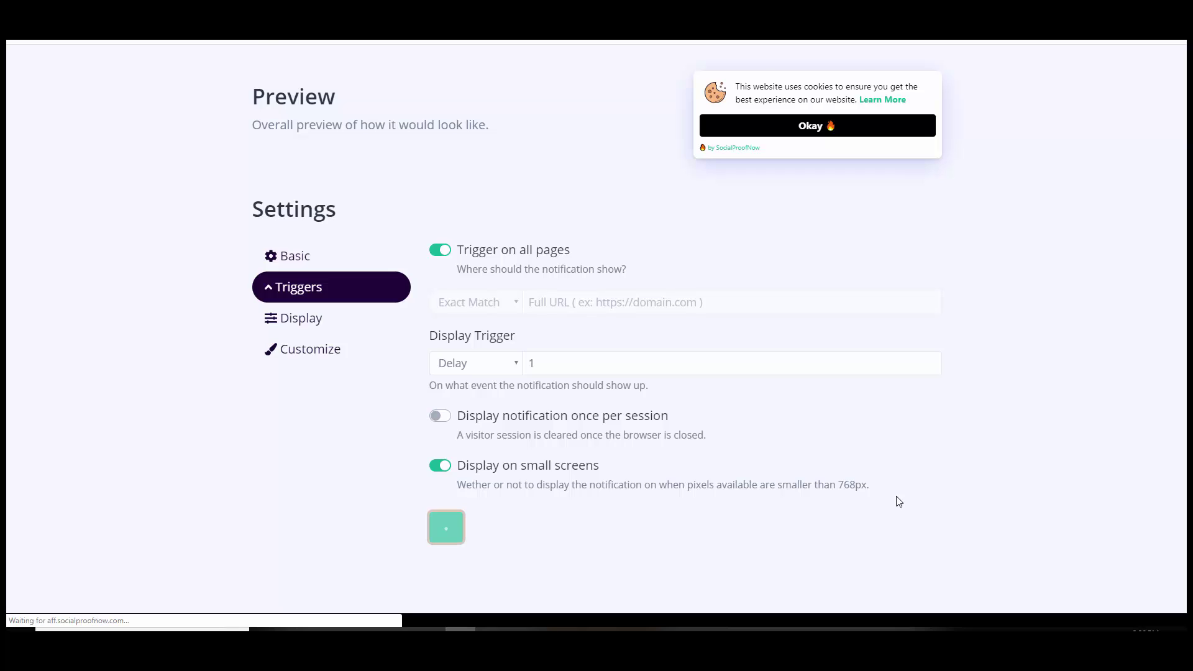
scroll(501, 402, down, 5)
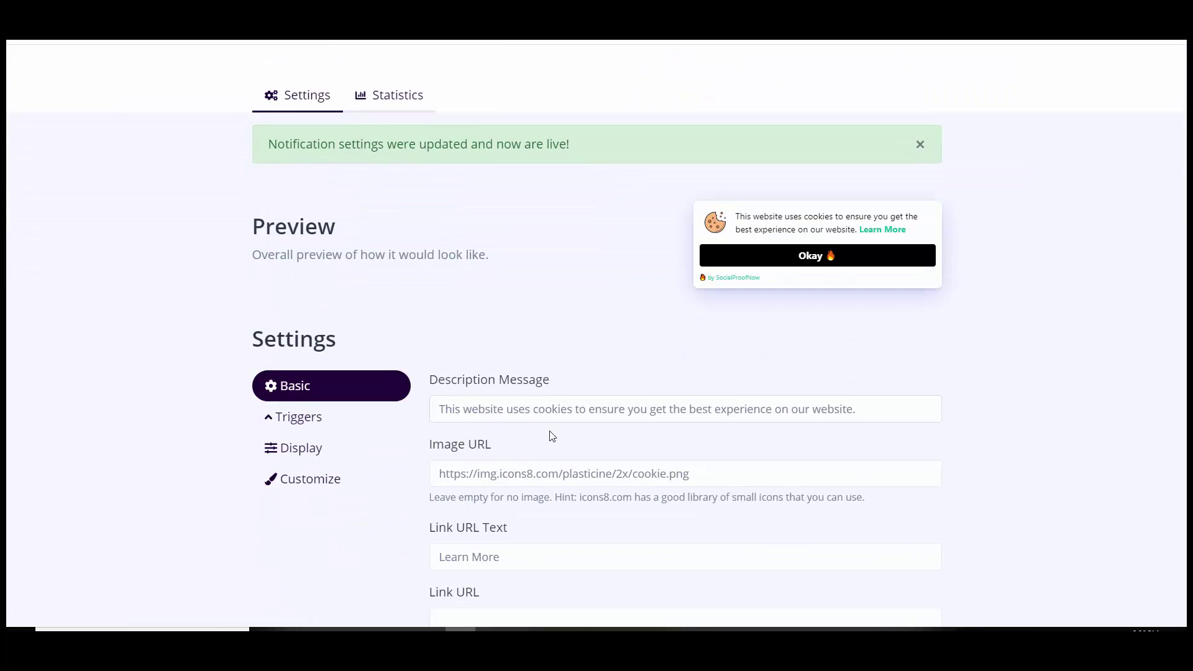
click(301, 283)
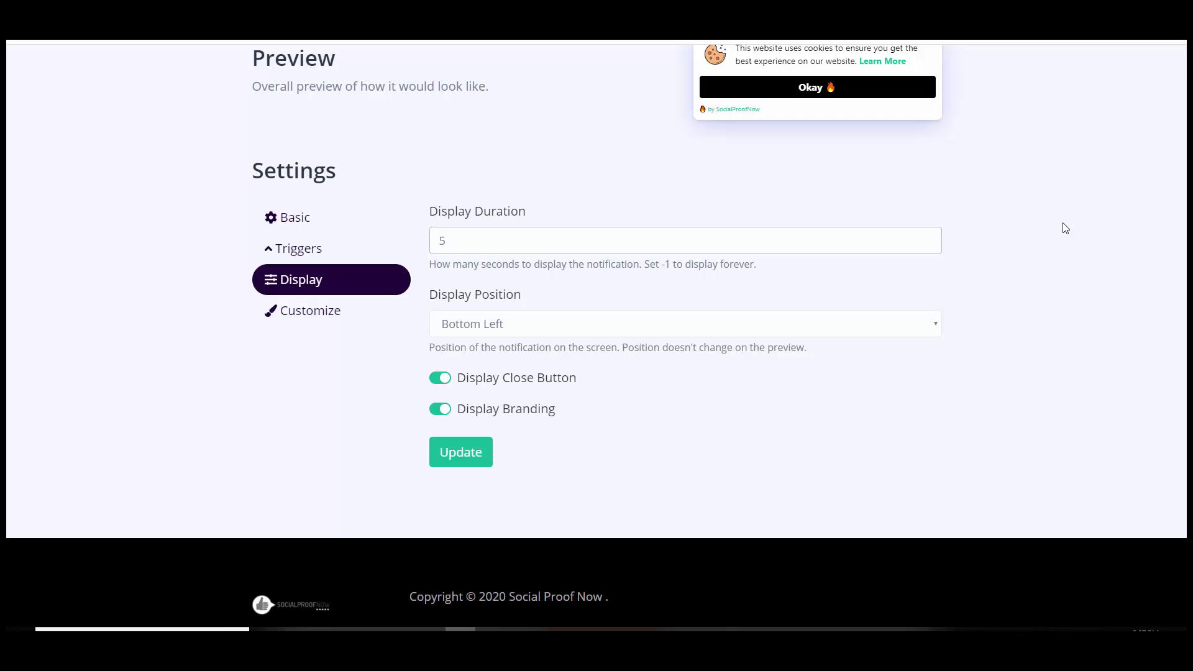
Try a display duration of 10 seconds and set it back to 5
click(927, 237)
click(927, 236)
click(927, 237)
click(927, 238)
click(927, 238)
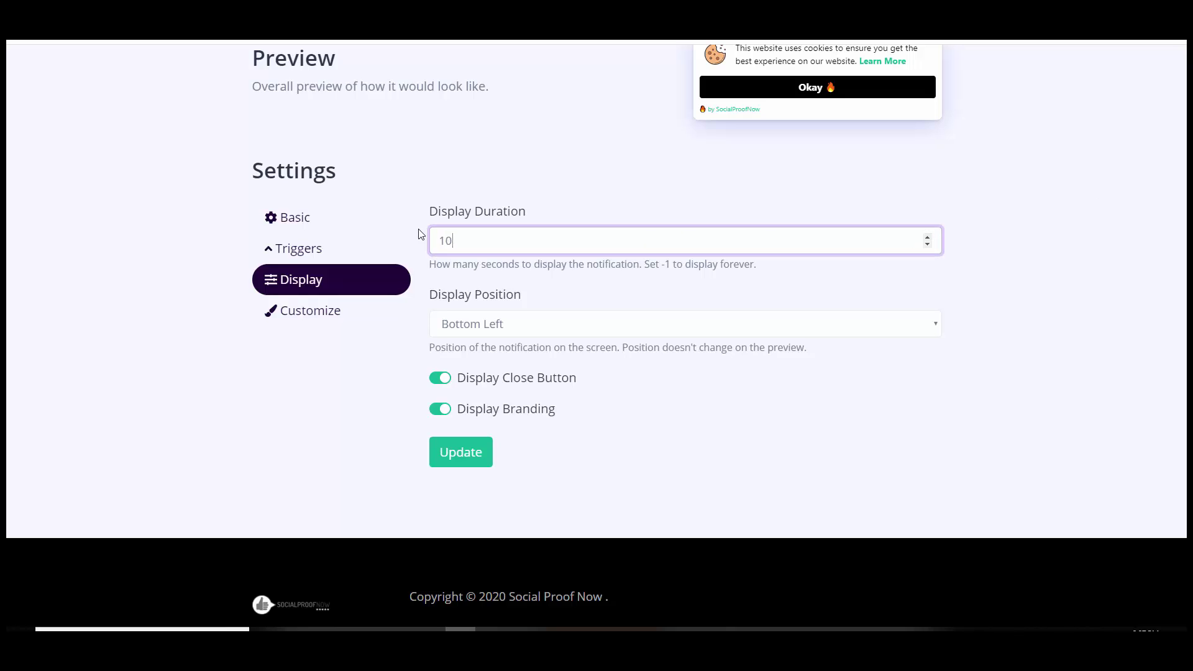
drag(458, 241, 397, 246)
text(5)
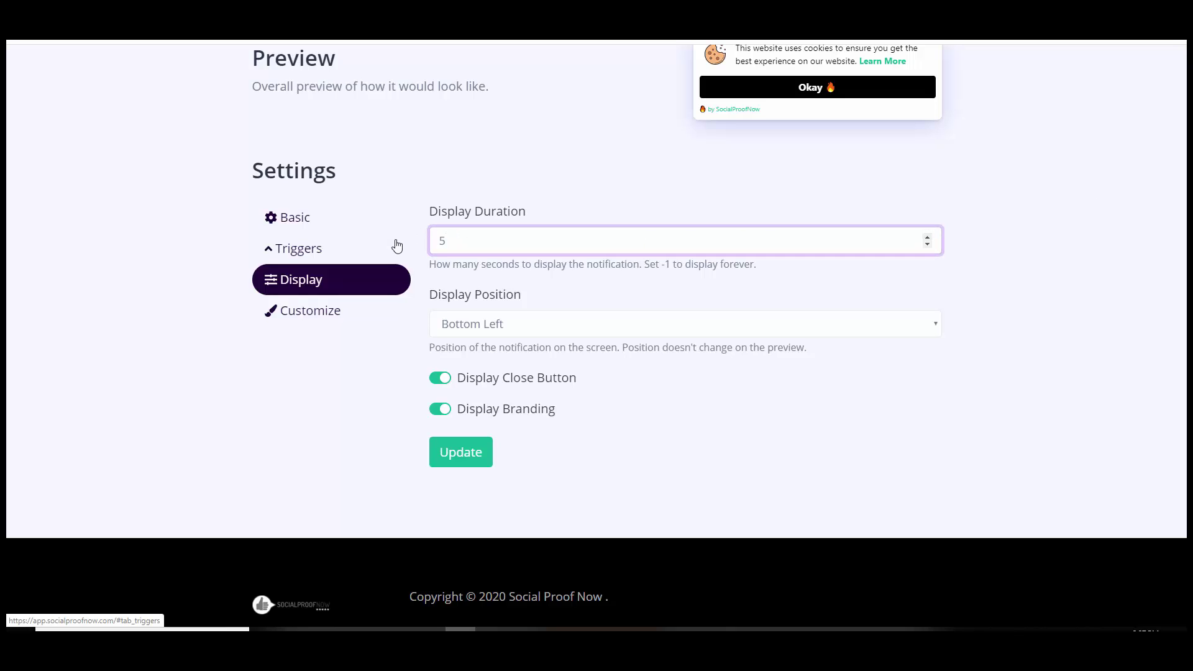
Set the display duration to -1 and the display position to Top Center
drag(474, 245, 328, 231)
text(-1)
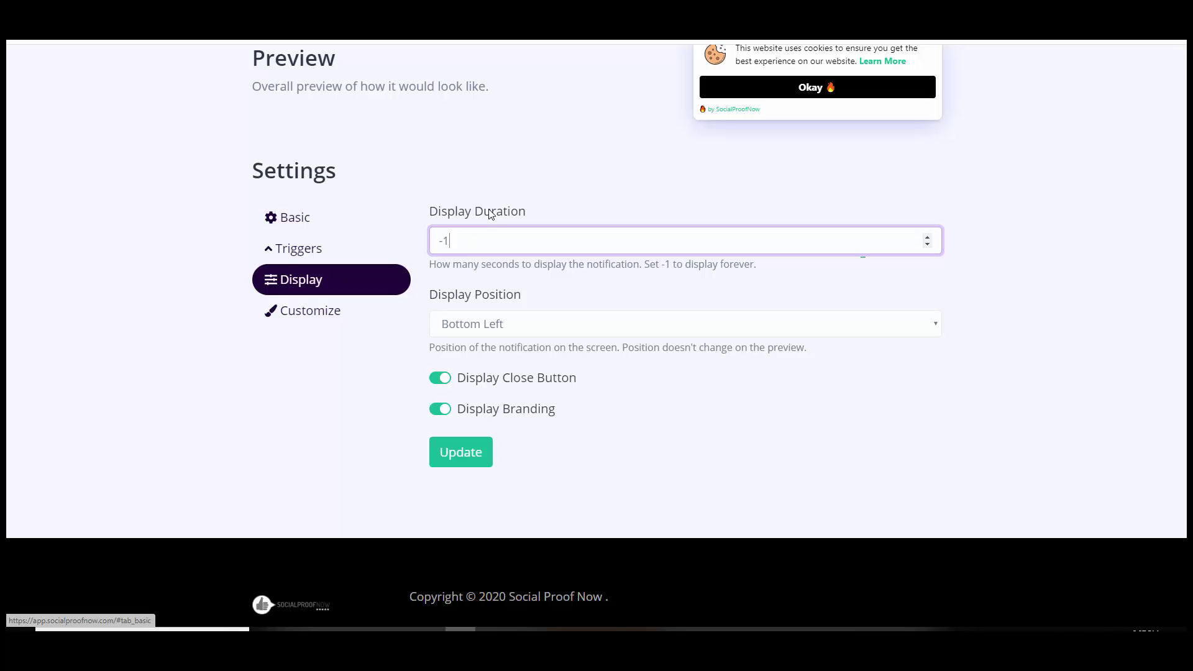
click(505, 331)
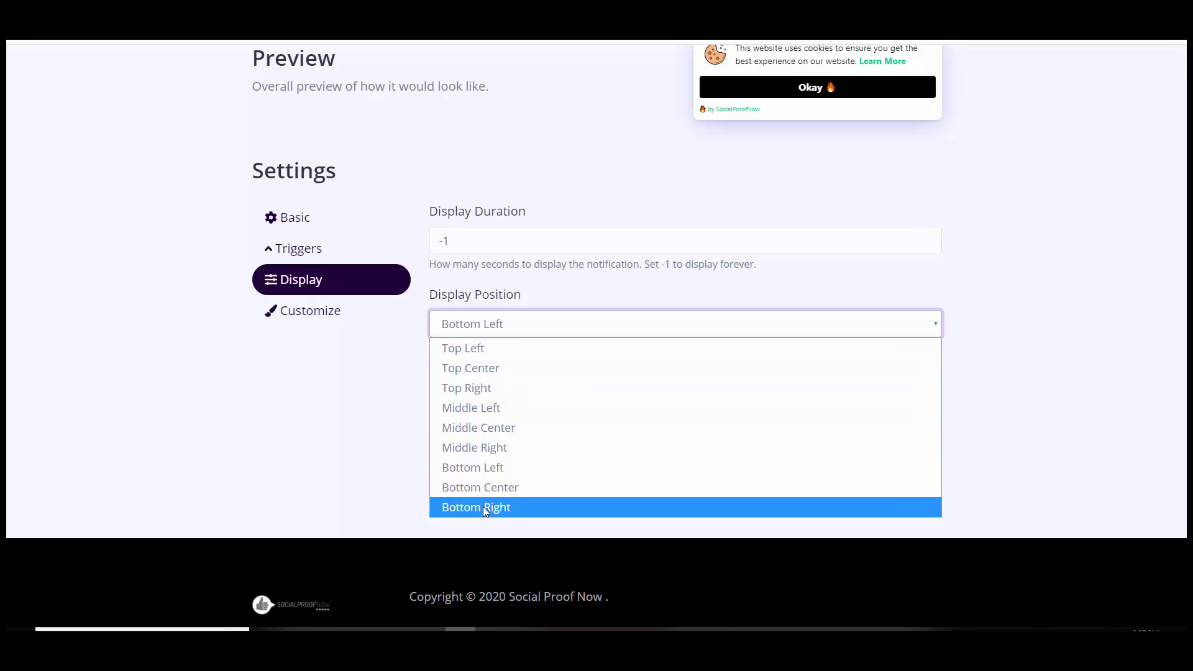
click(390, 445)
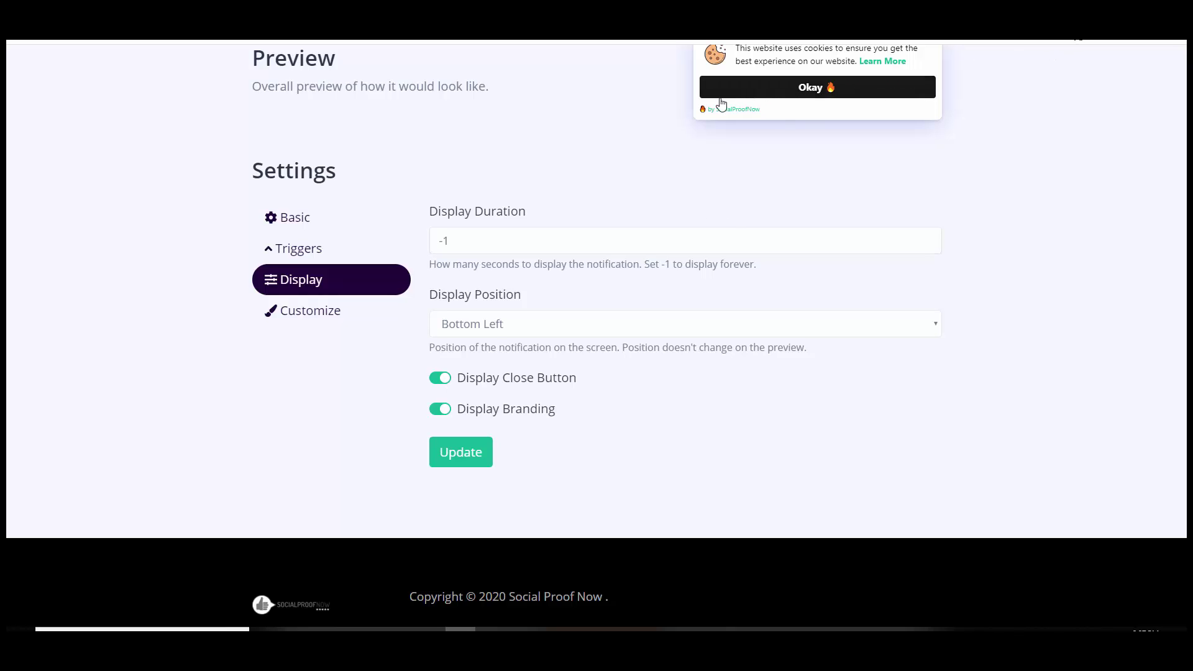
click(486, 331)
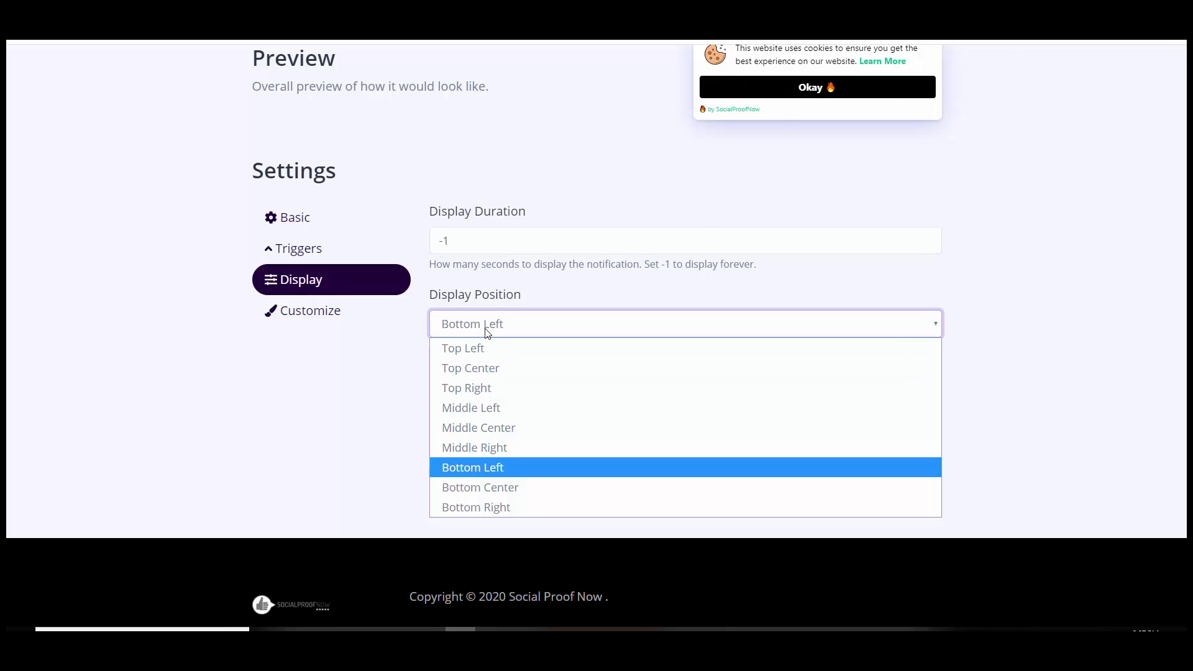
click(487, 368)
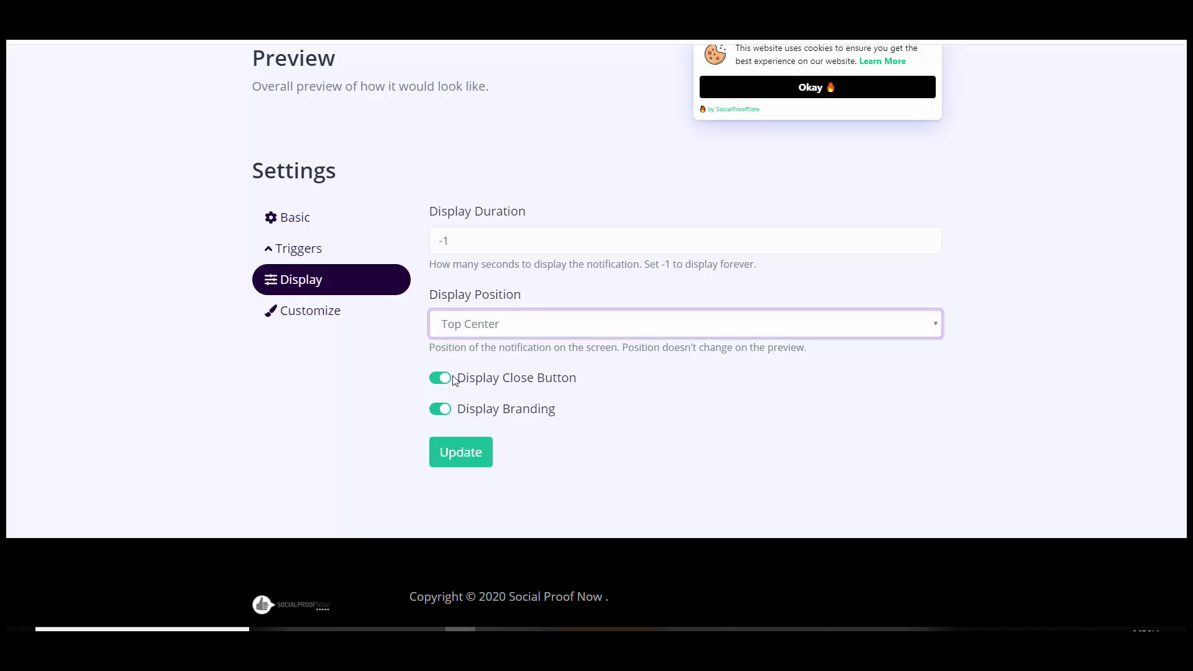
Turn off the close button and the branding for the notification and save the Display settings
scroll(923, 226, up, 1)
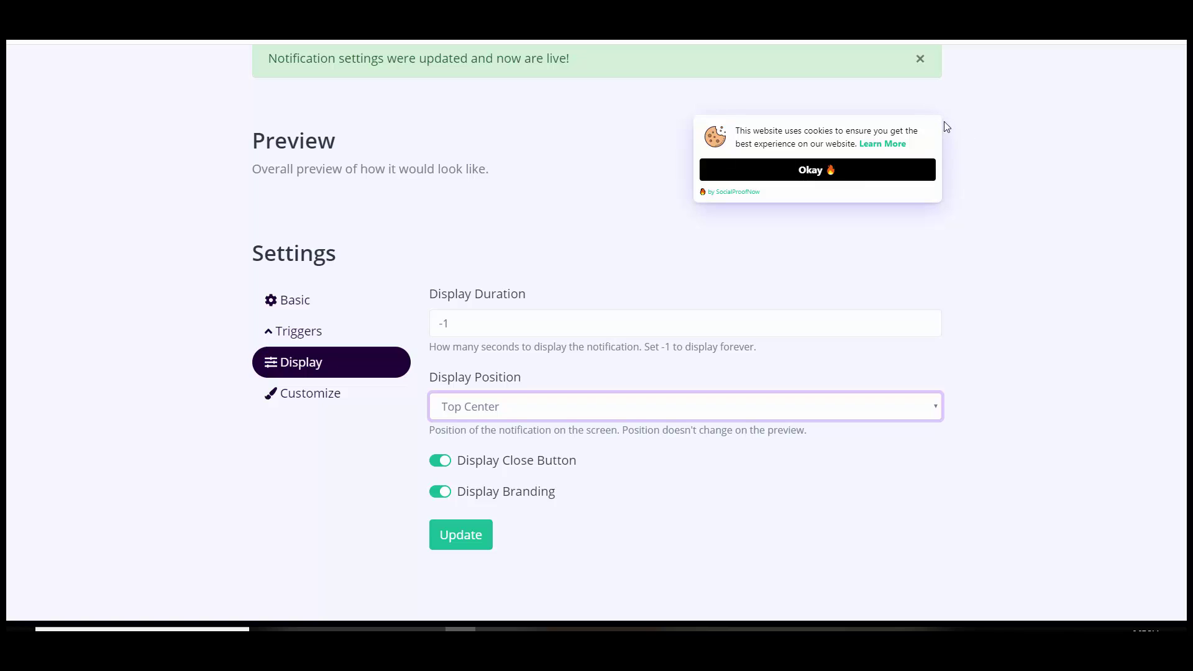
click(444, 467)
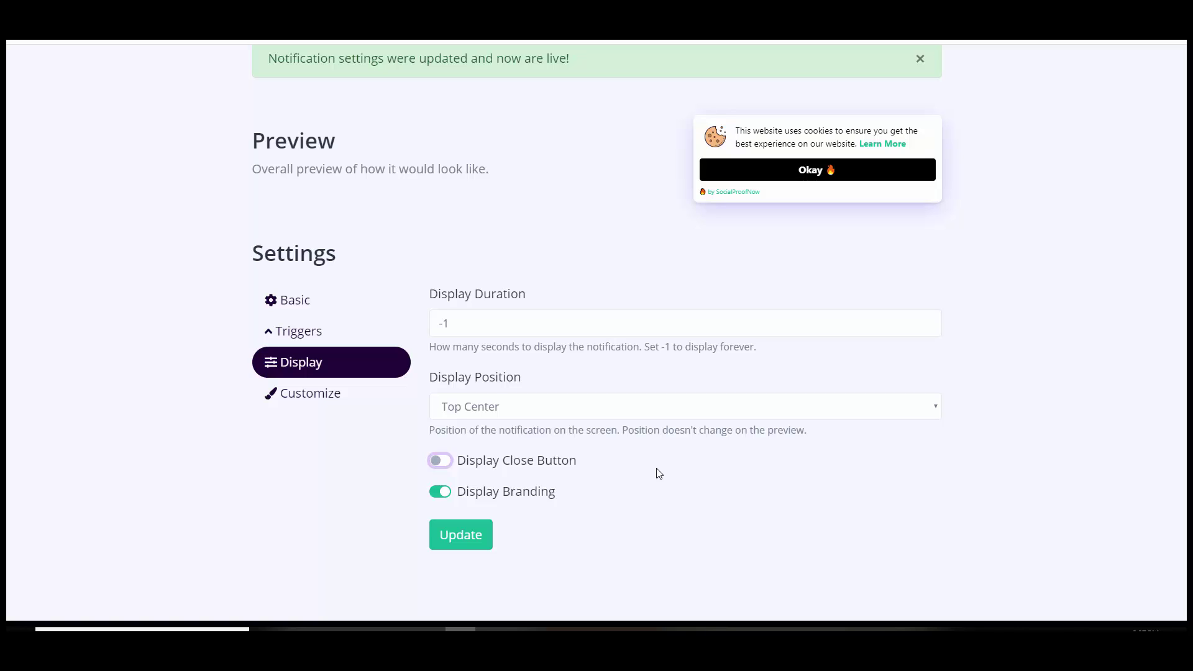
click(445, 492)
click(441, 542)
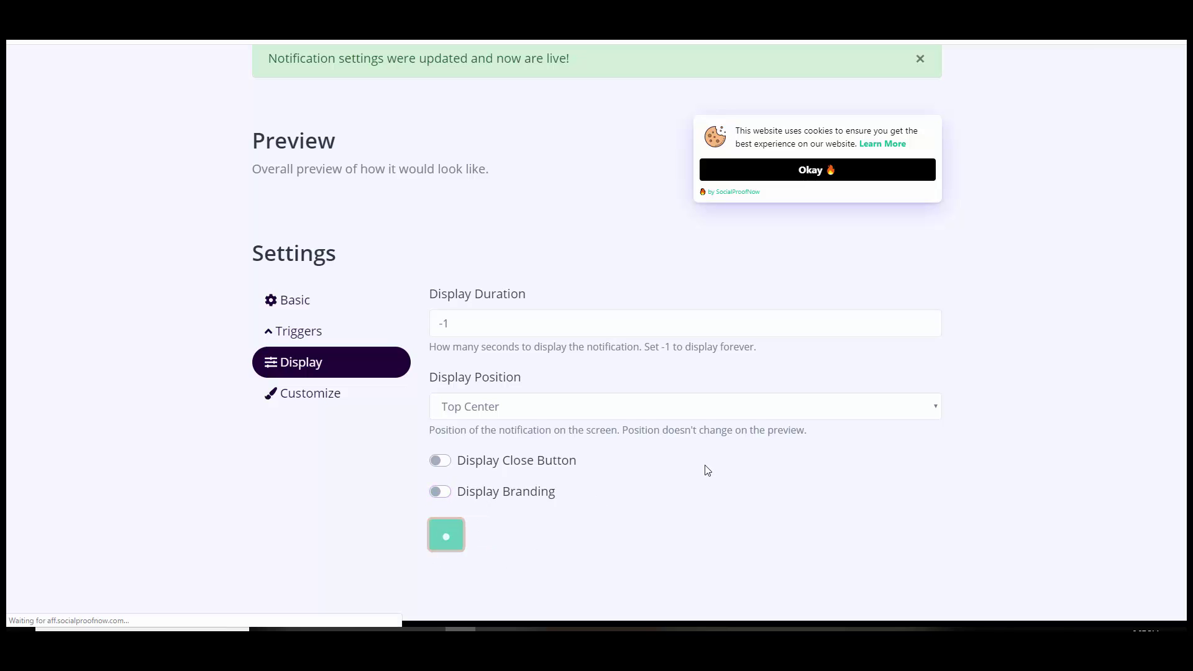
Open the Customize settings and set the notification's background color to red (#C70B0B)
scroll(950, 377, down, 2)
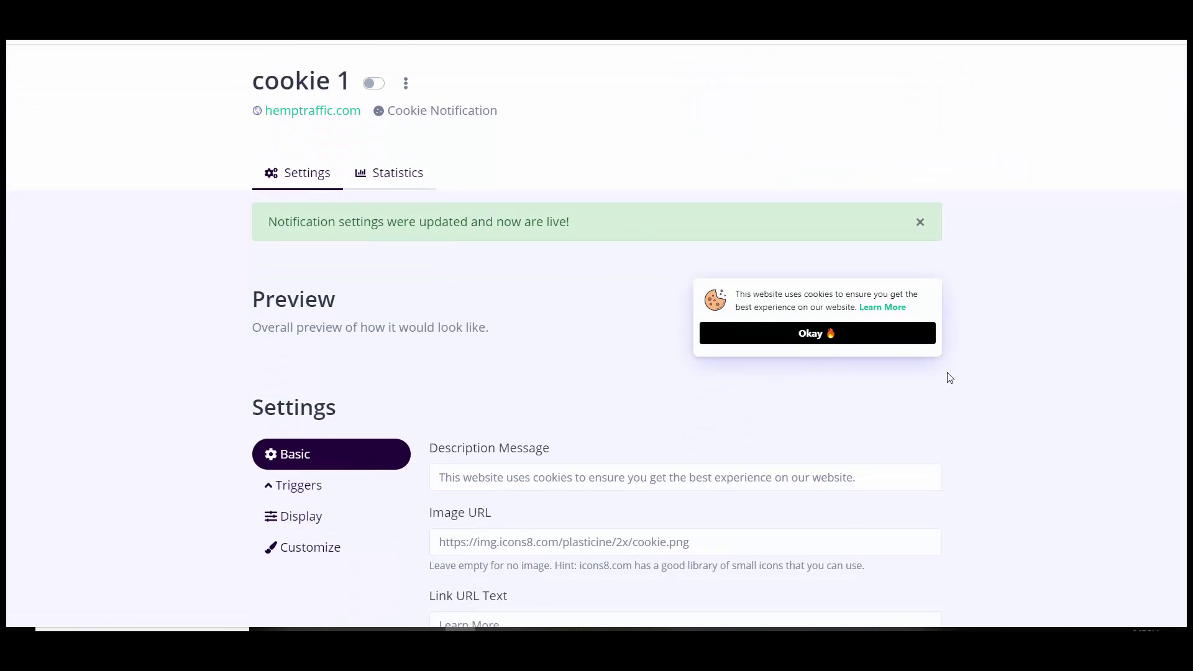
scroll(949, 378, down, 1)
click(320, 508)
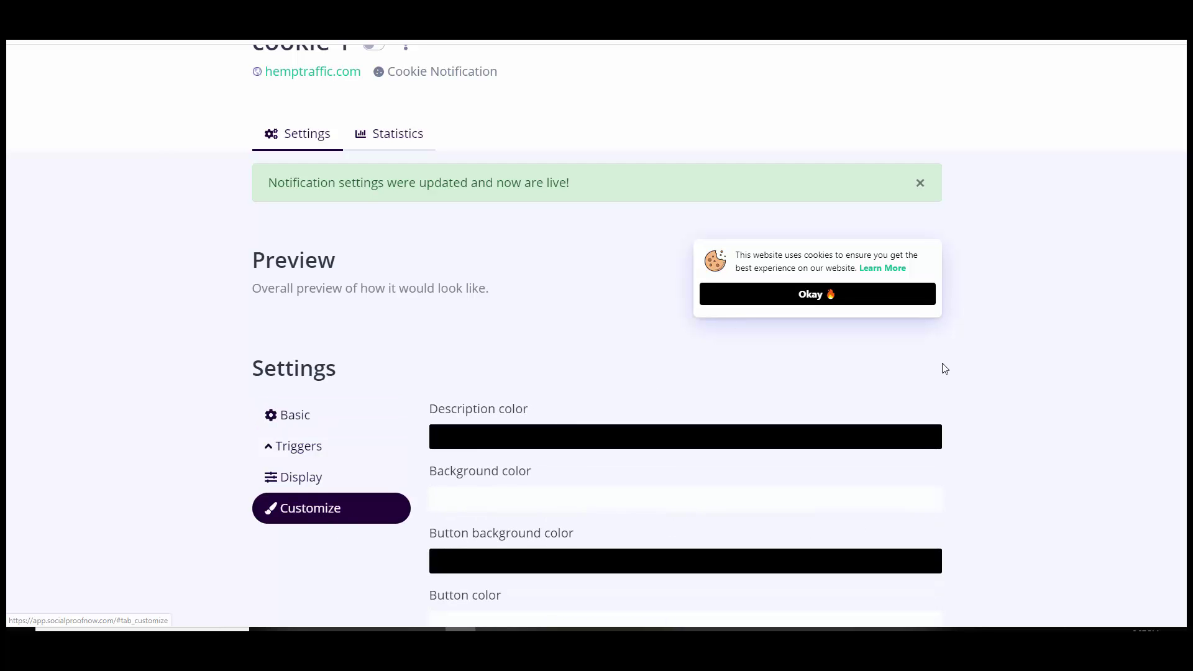
scroll(932, 367, up, 2)
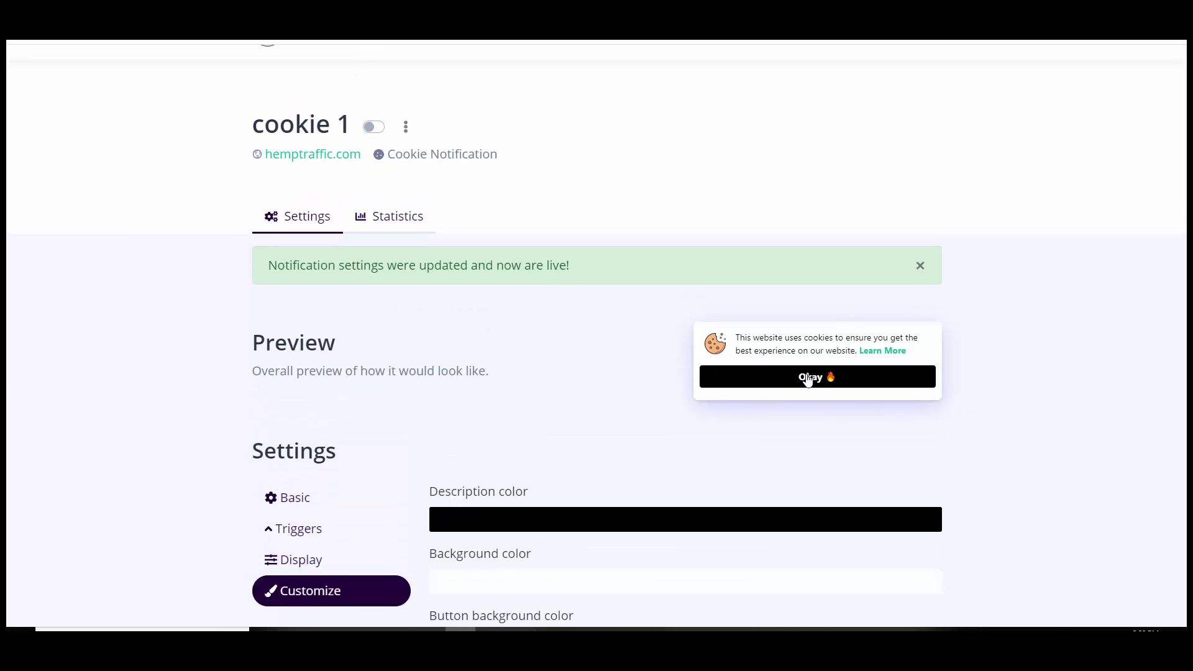
scroll(1062, 418, down, 5)
scroll(1028, 453, up, 1)
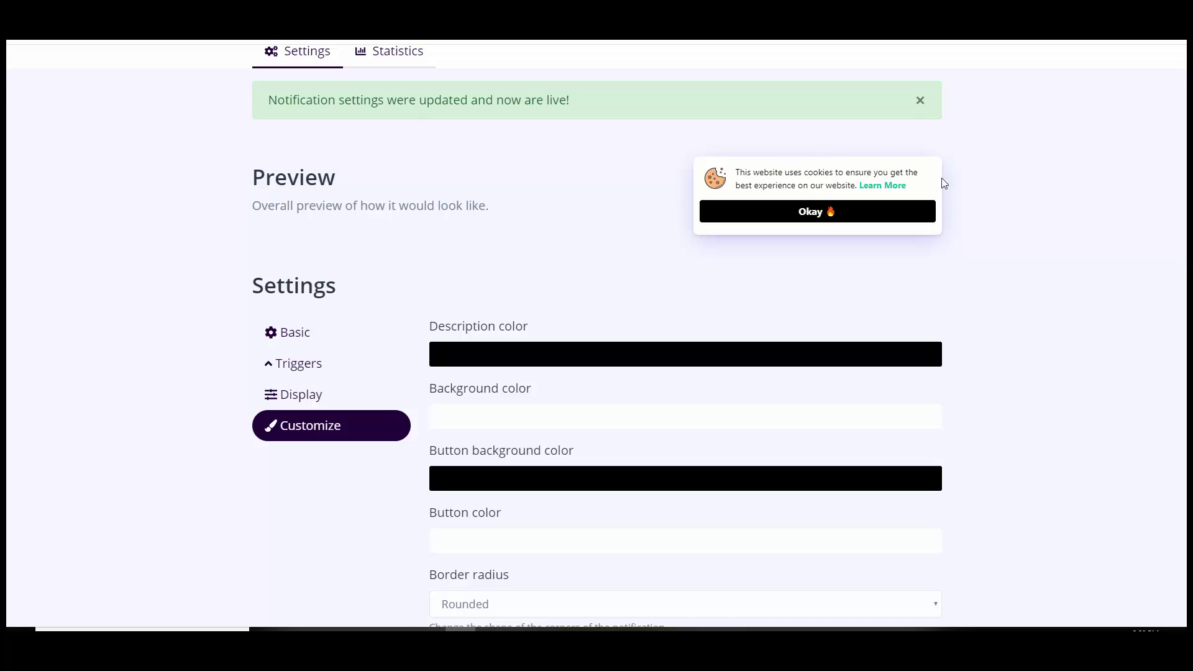
click(467, 418)
click(822, 465)
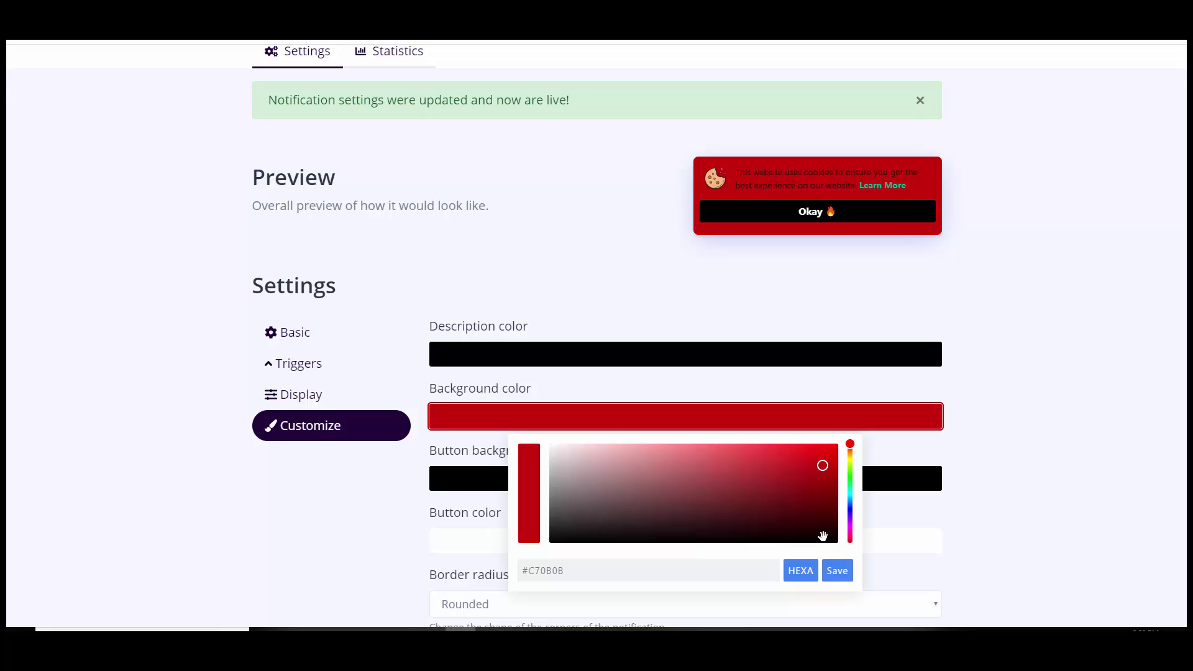
click(836, 572)
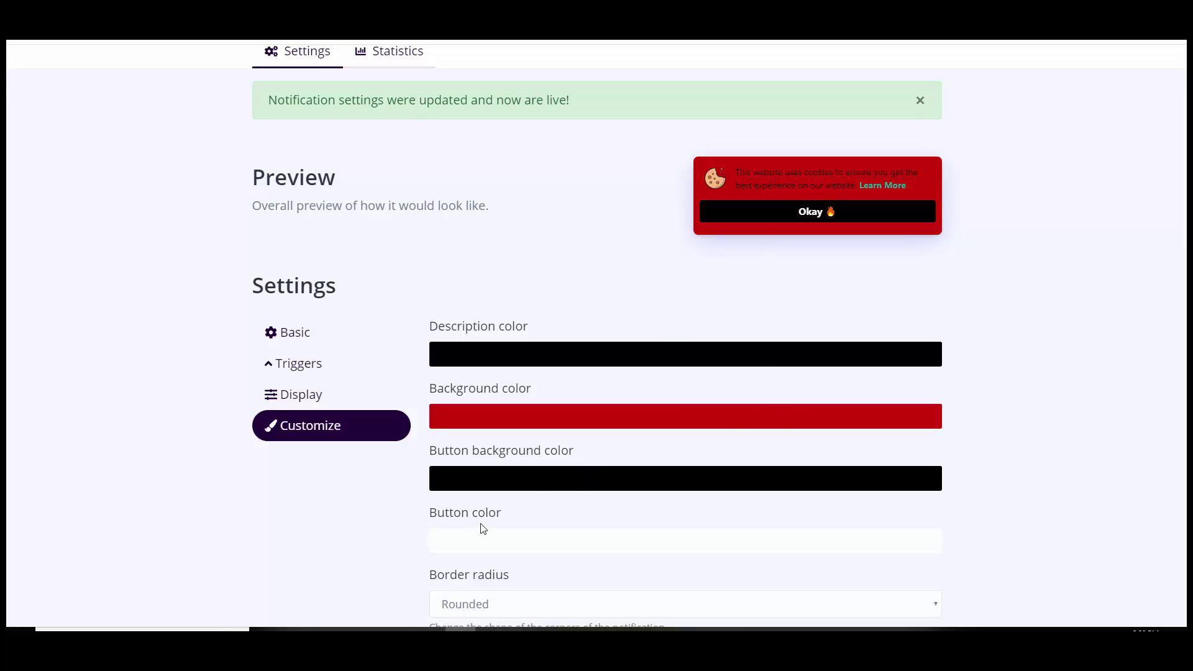
Inspect the button color setting against the notification's preview
click(483, 539)
click(488, 545)
scroll(628, 538, up, 1)
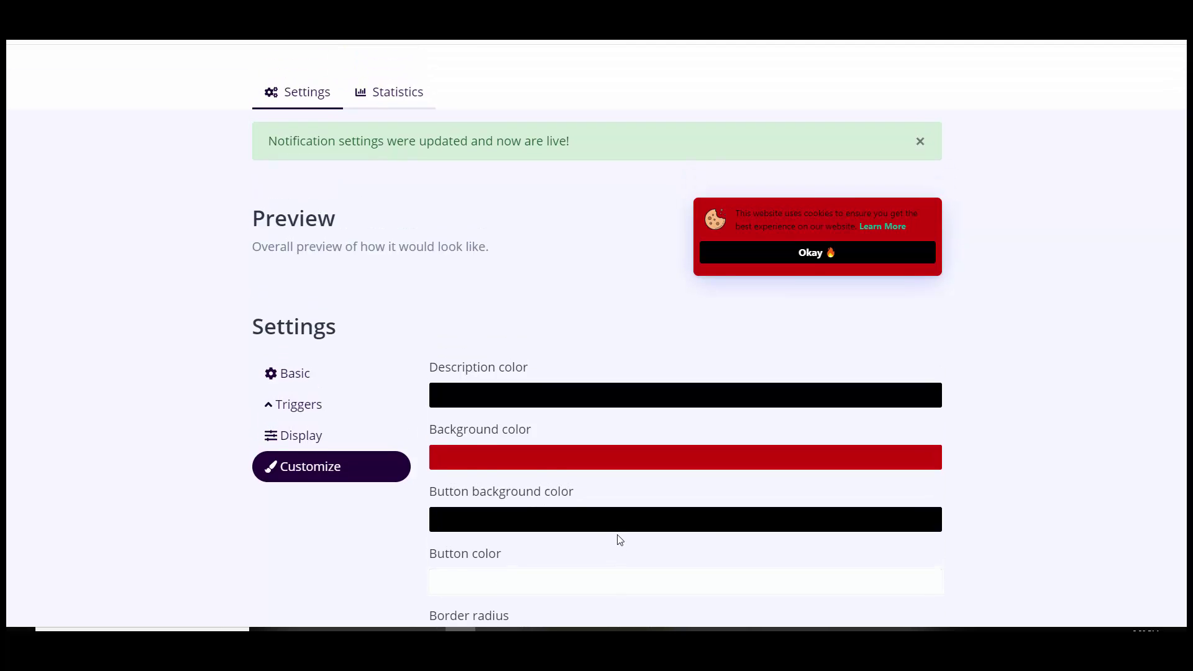
Set the notification's button color to olive green in the color picker and save the chosen color
scroll(615, 531, down, 2)
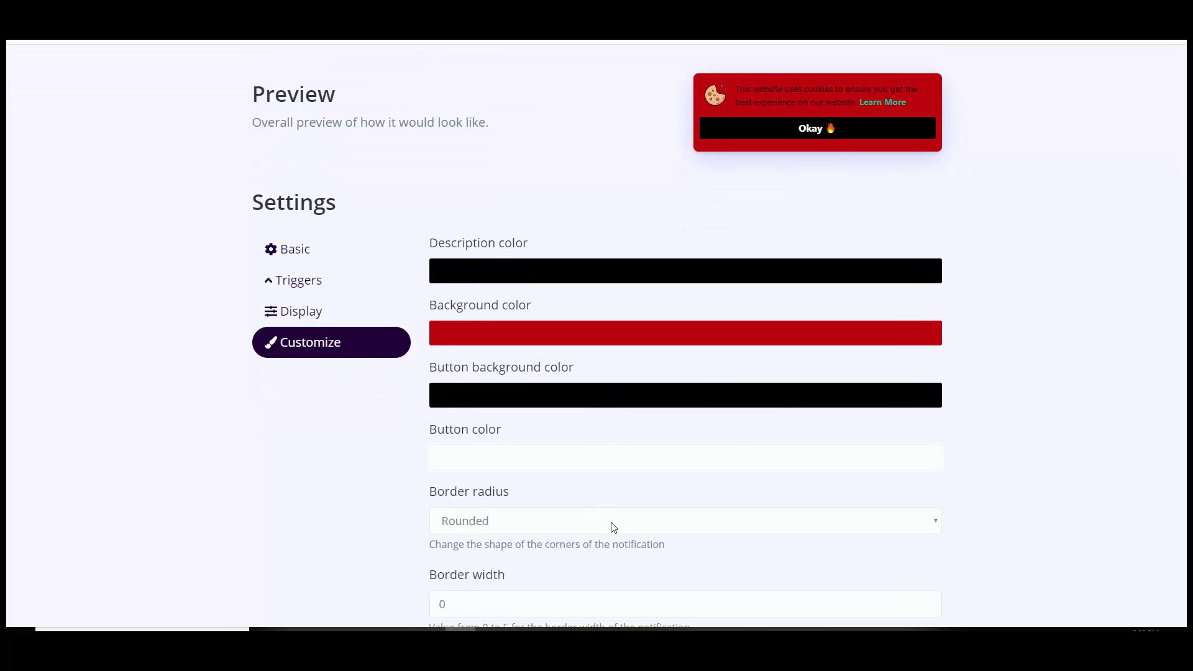
click(483, 463)
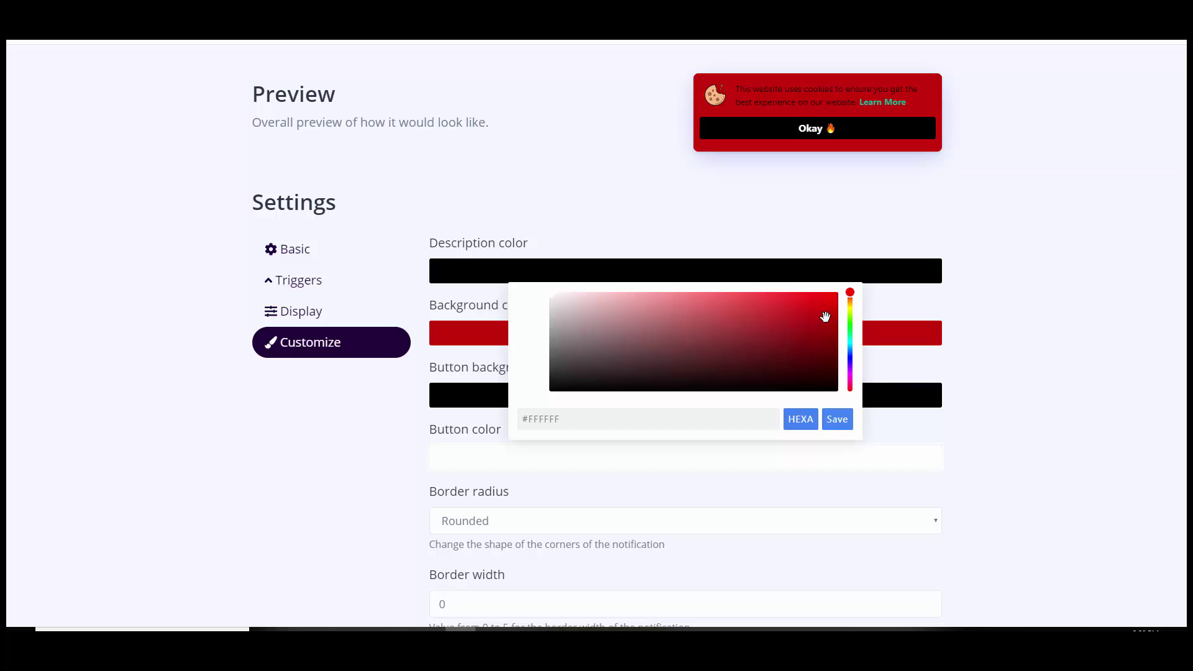
click(812, 347)
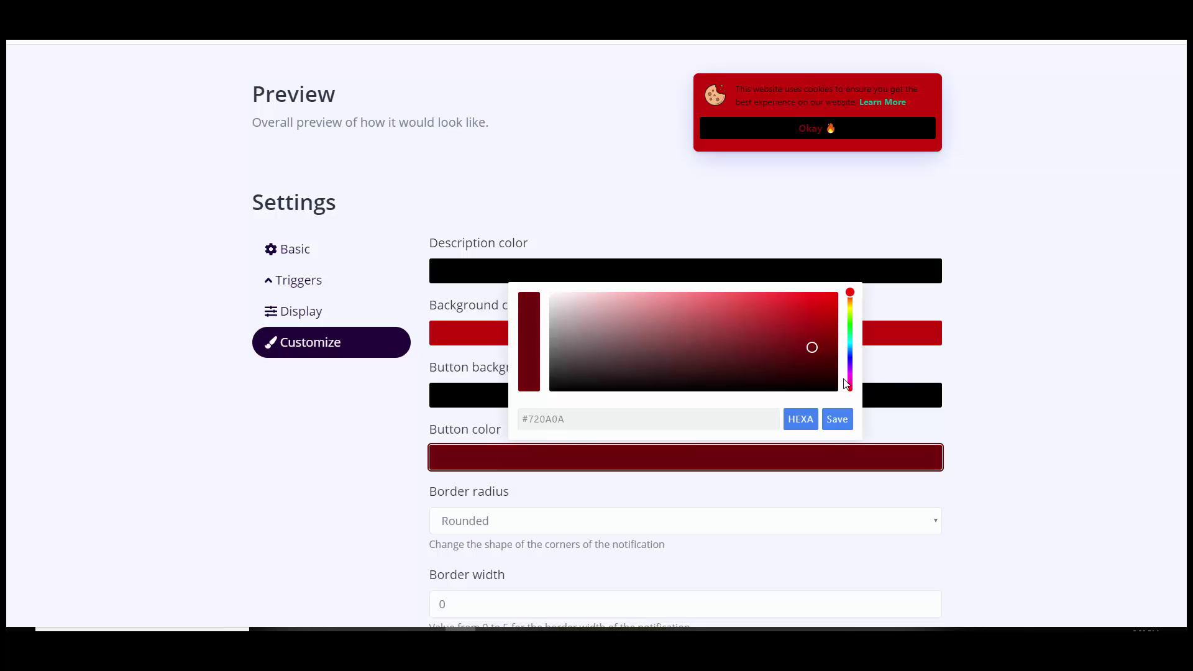
click(850, 358)
drag(851, 354, 850, 315)
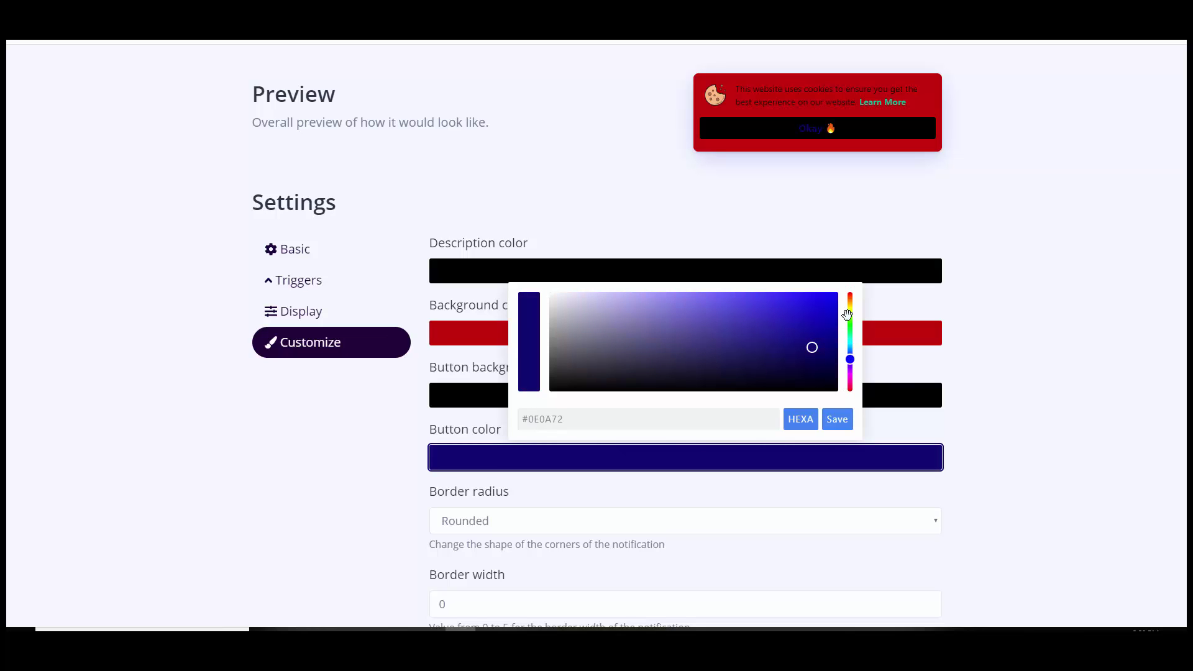
click(836, 419)
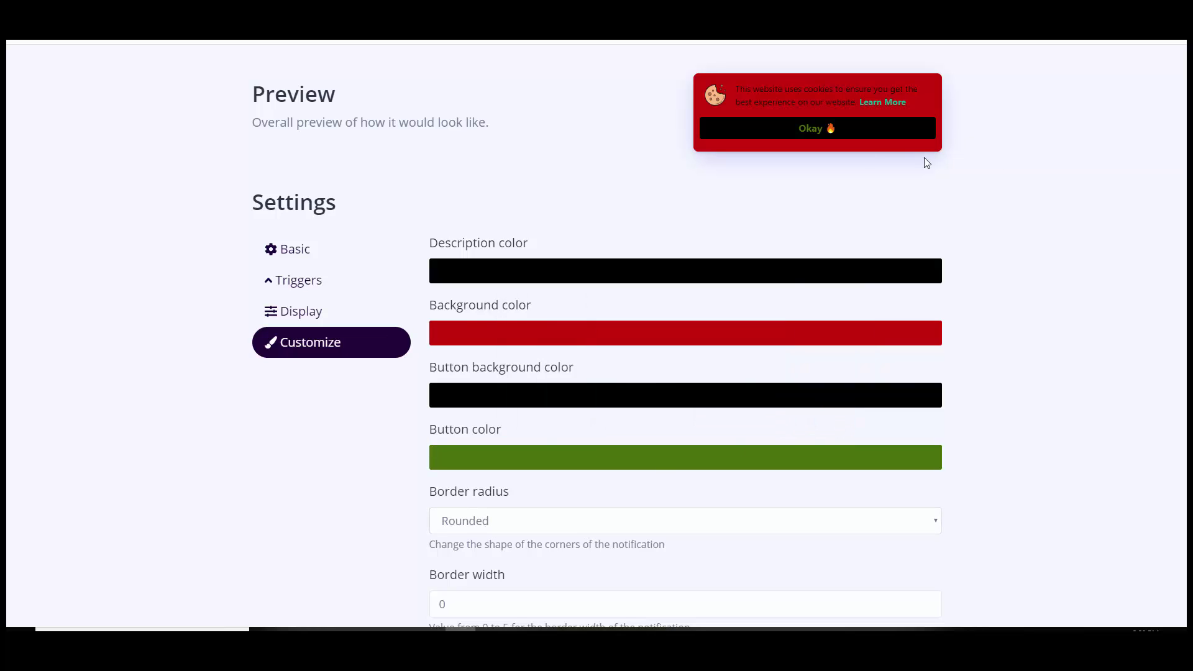
Change the notification's border radius to Straight and turn off its display shadow
click(496, 544)
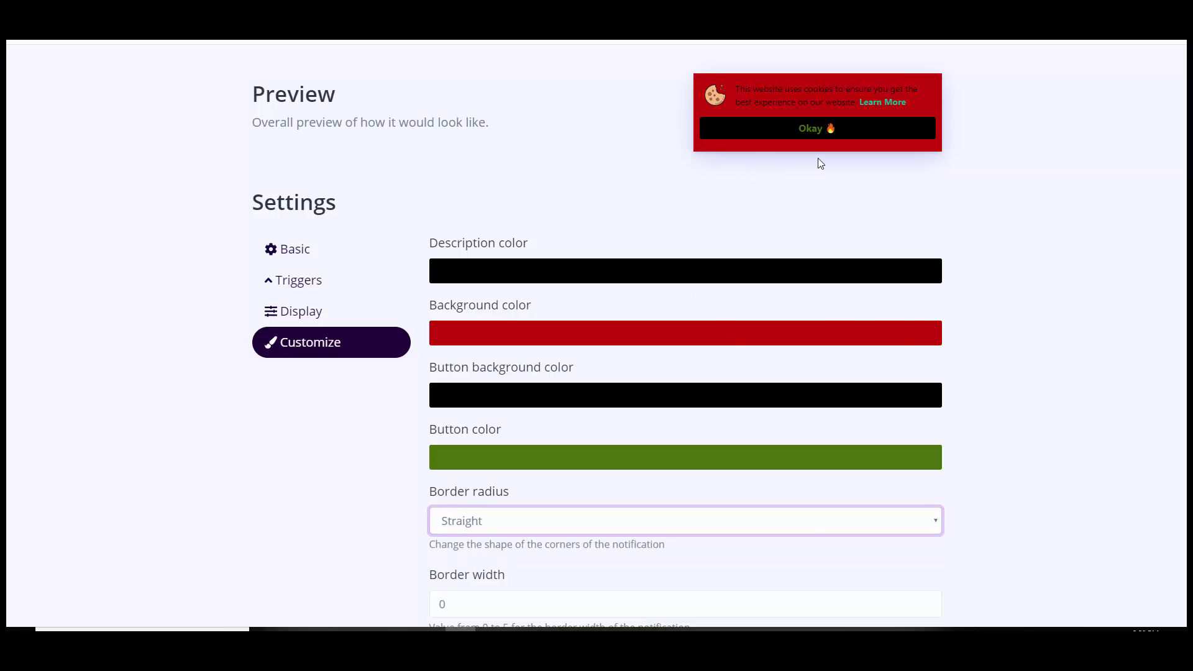
scroll(596, 336, down, 3)
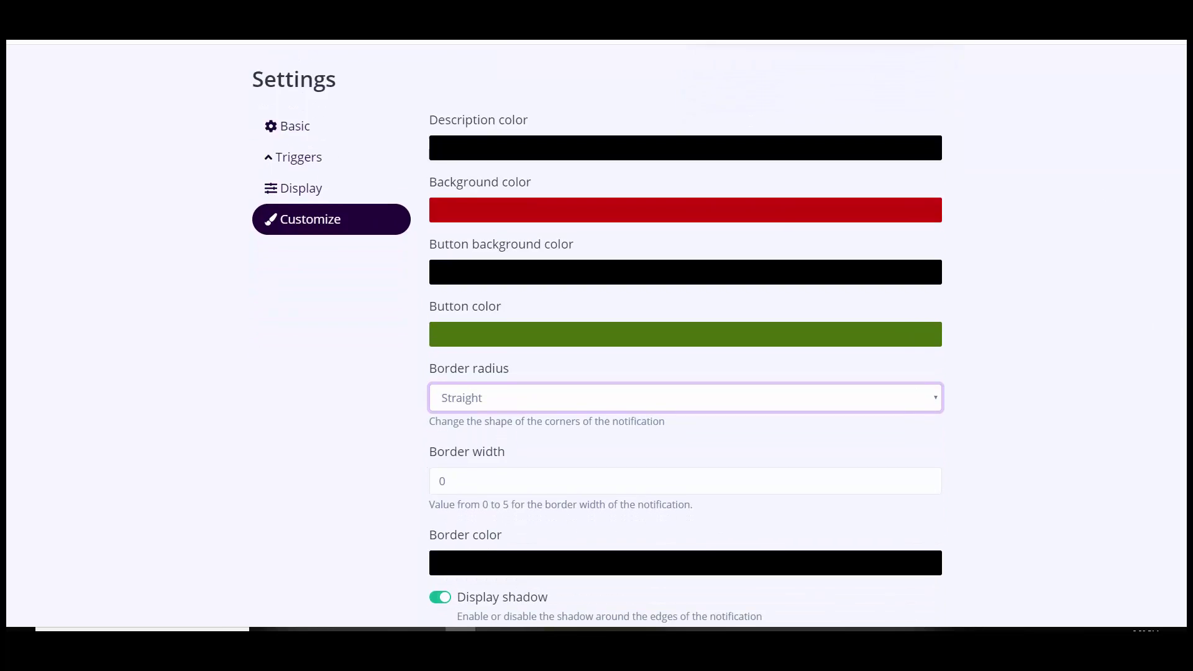
scroll(627, 441, down, 2)
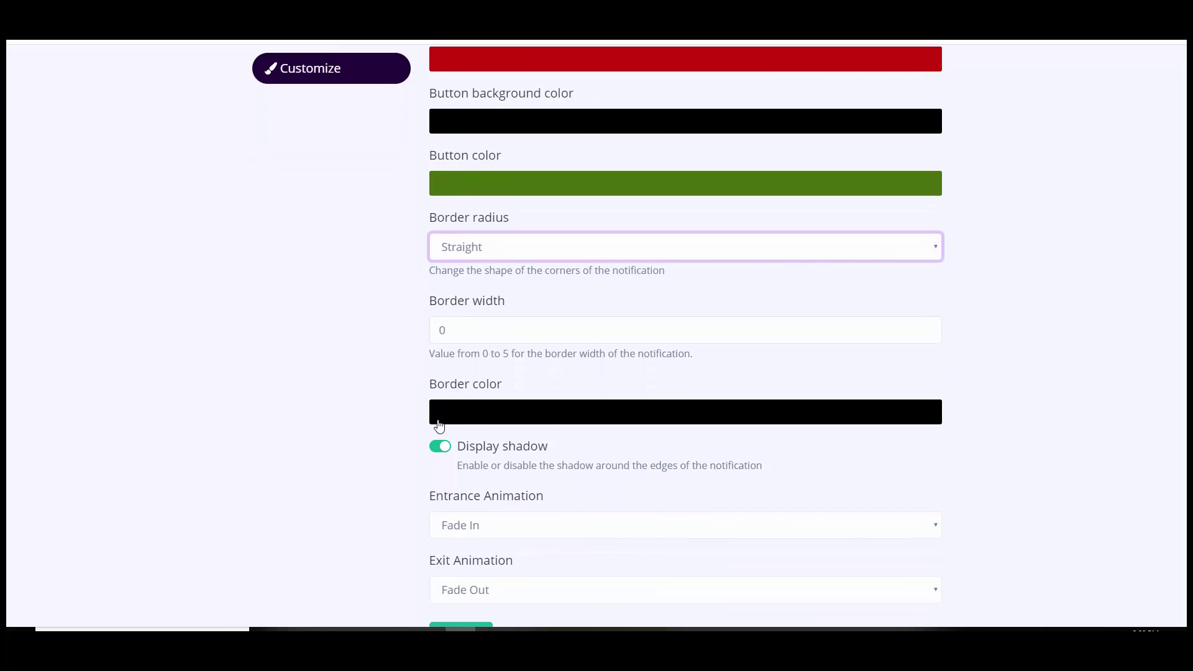
click(440, 448)
scroll(596, 336, up, 6)
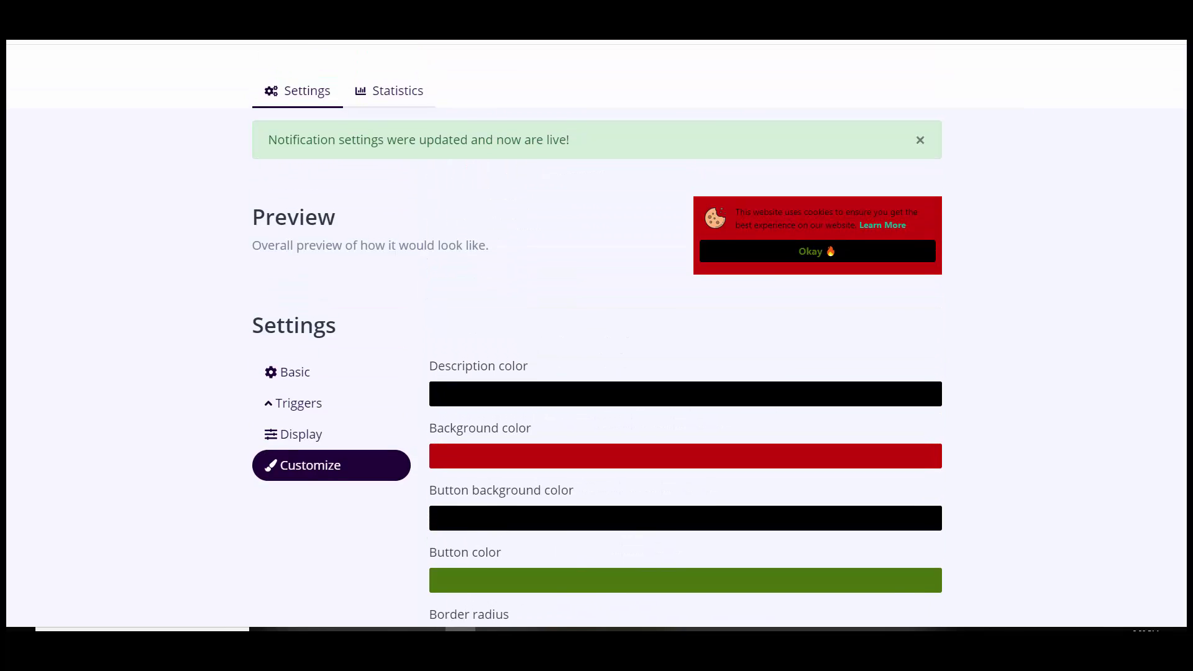
Set the notification's border width to 5 and its border color to blue (#120BB1)
scroll(597, 336, down, 5)
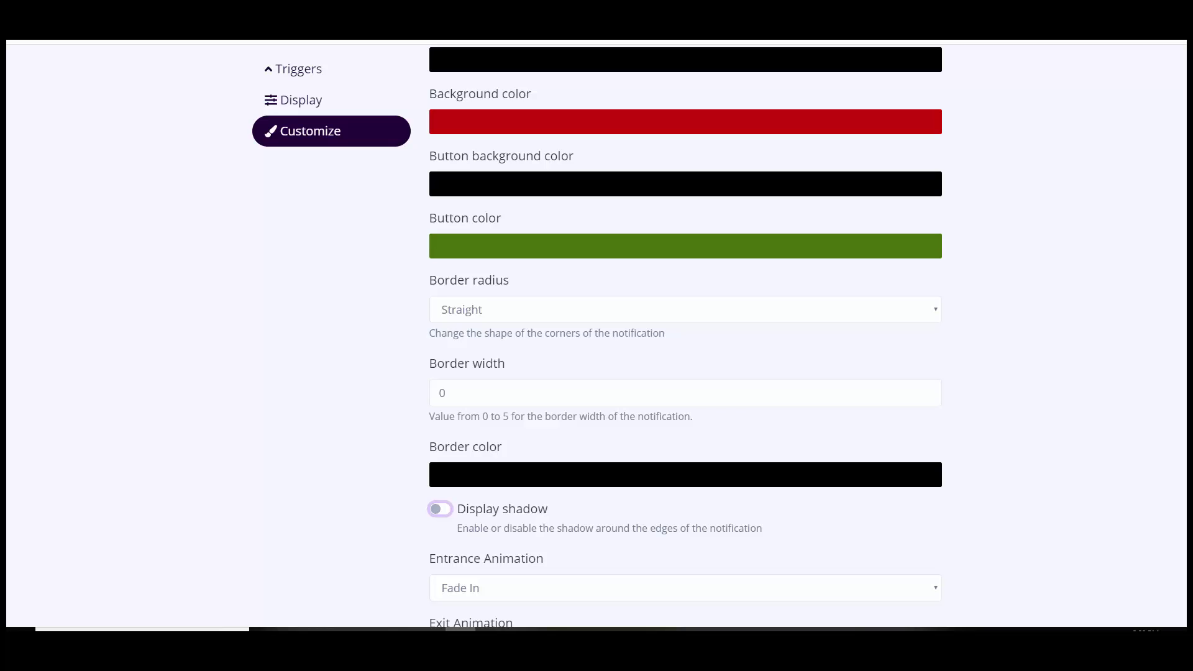
scroll(596, 335, down, 1)
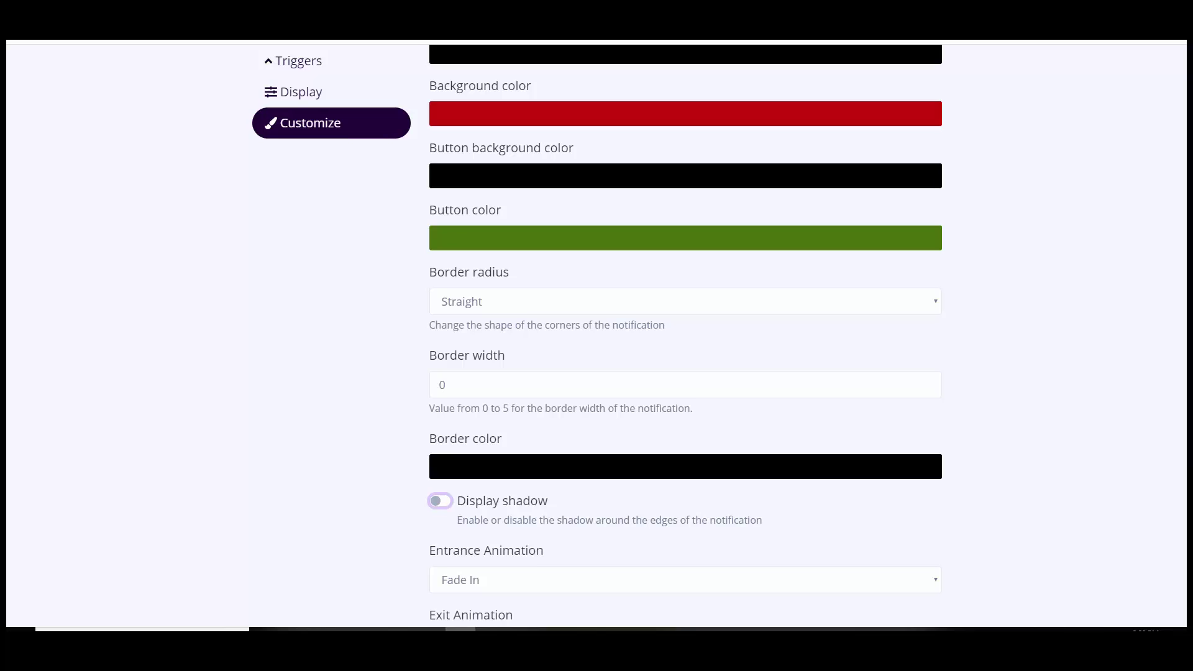
double_click(441, 384)
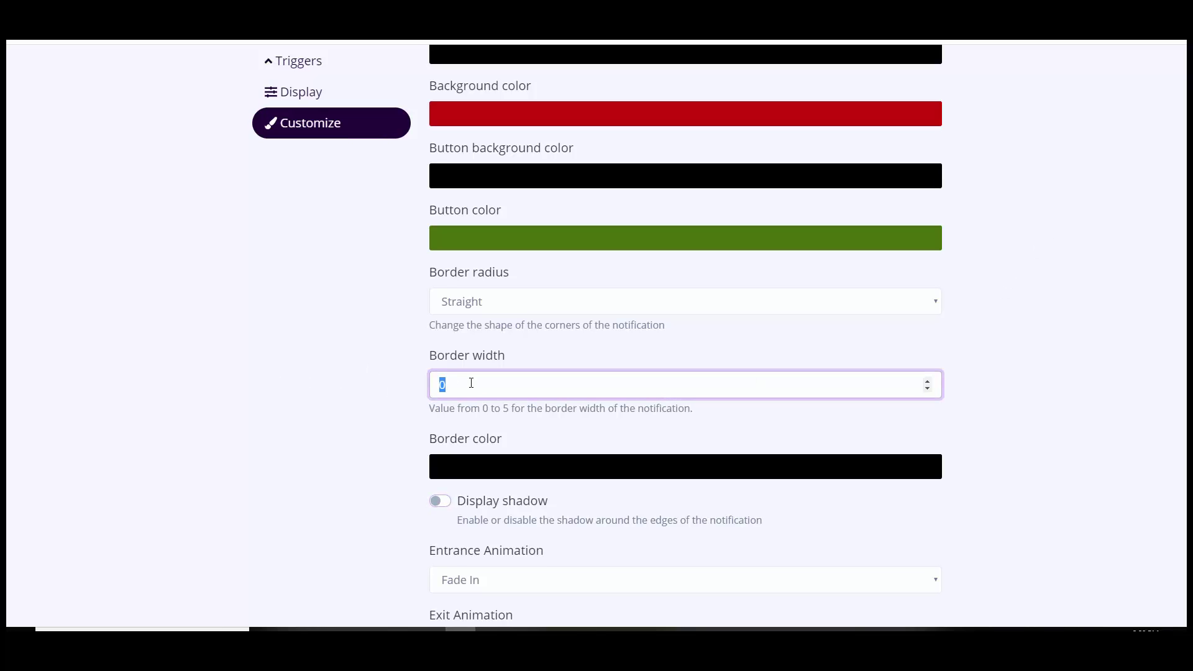
text(5)
click(508, 469)
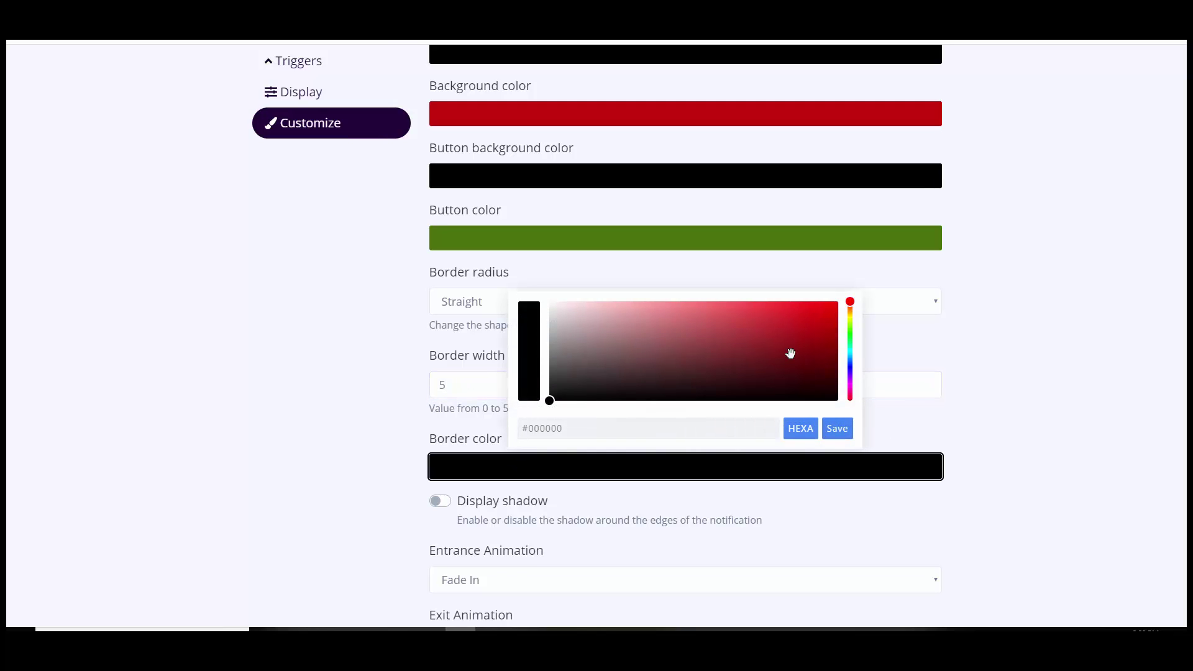
click(820, 331)
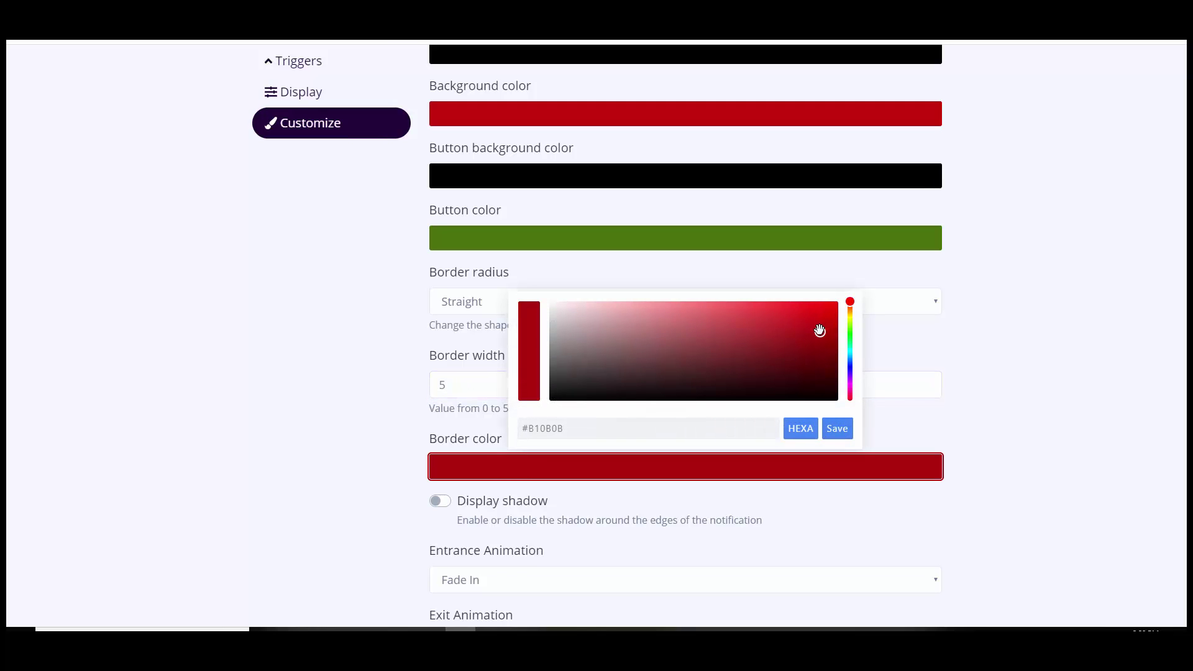
click(850, 368)
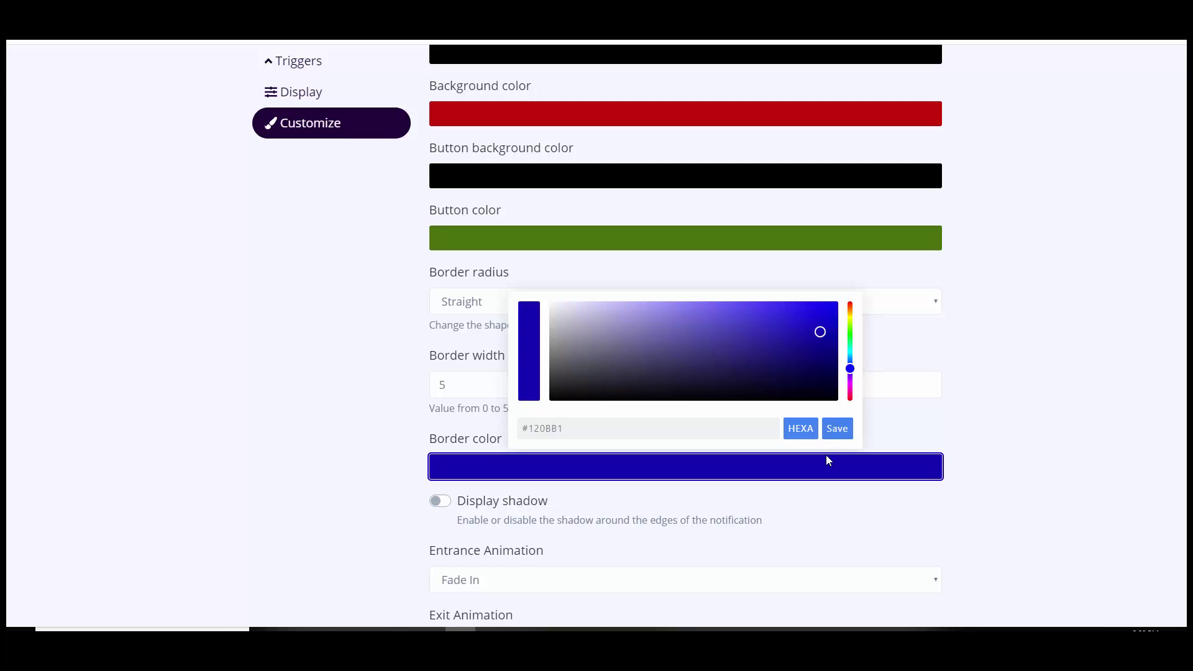
click(855, 429)
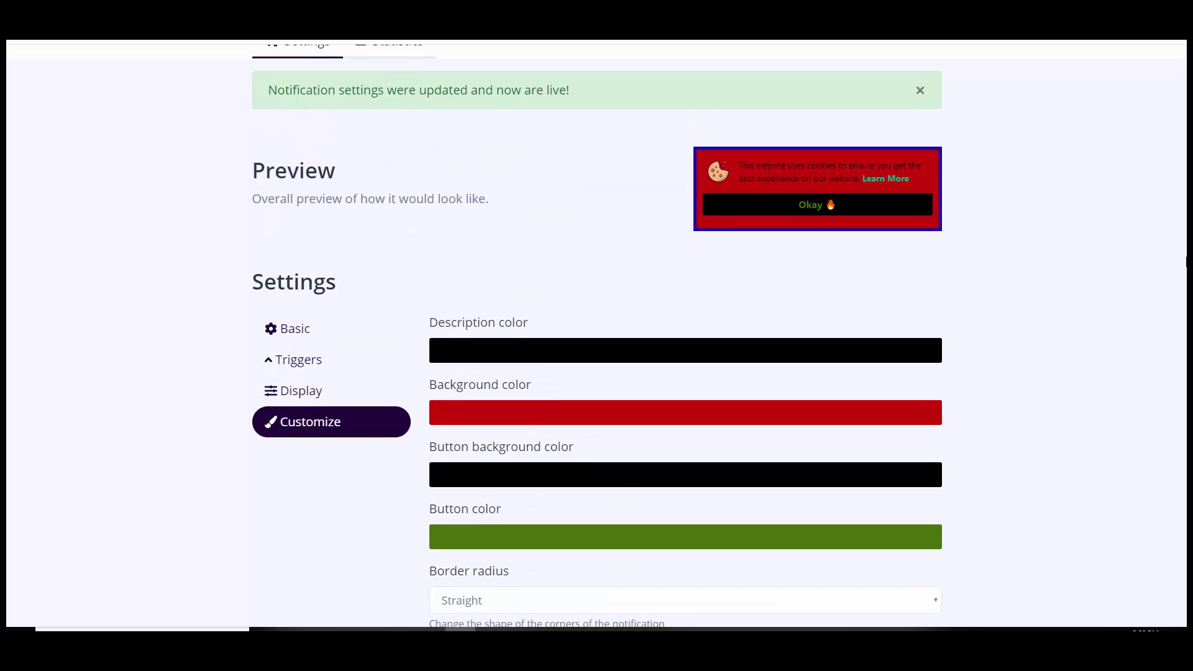
Set the entrance animation to Slide In Up and the exit animation to Slide Out Up
scroll(1186, 261, down, 8)
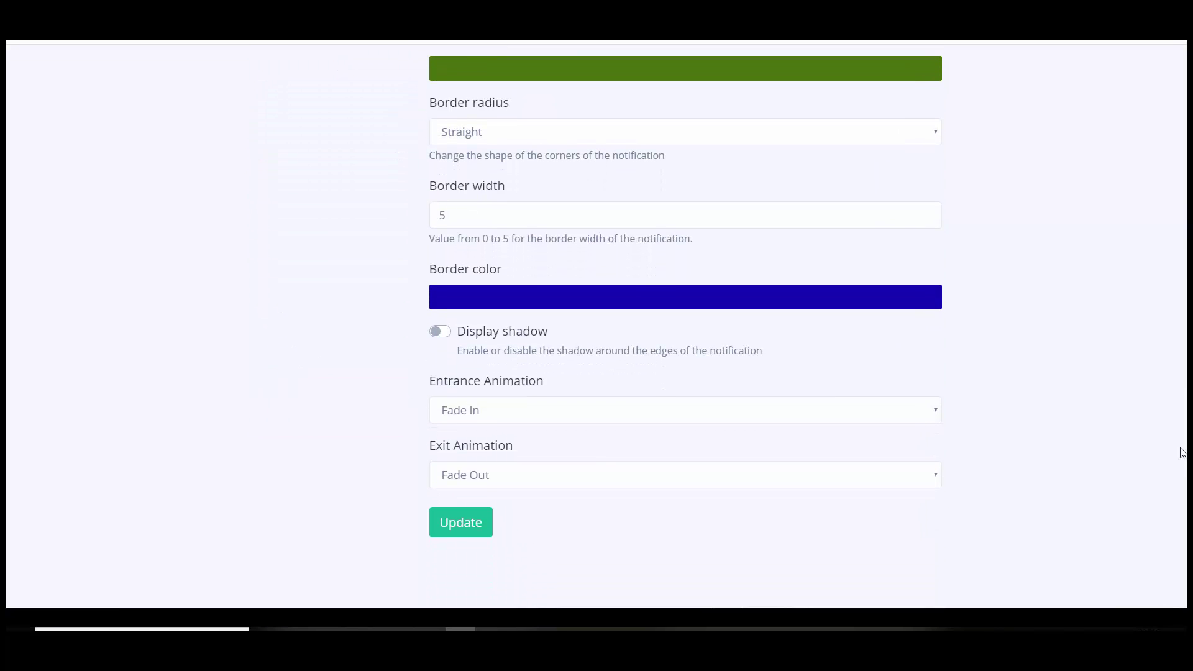
click(508, 411)
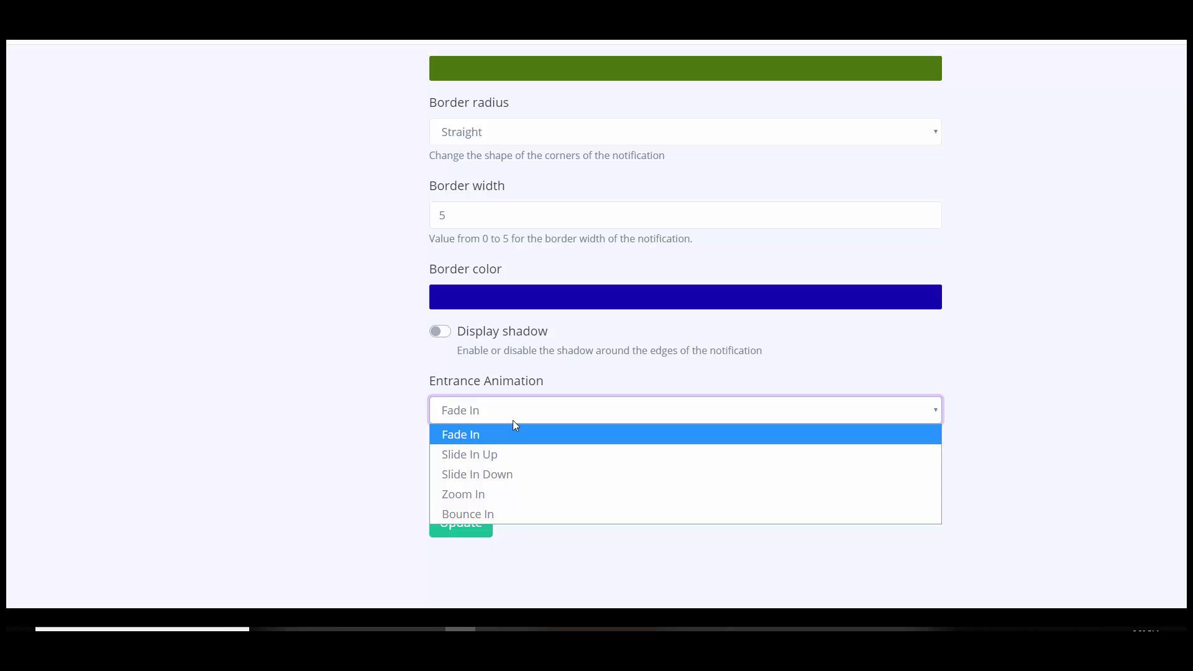
click(482, 457)
click(502, 474)
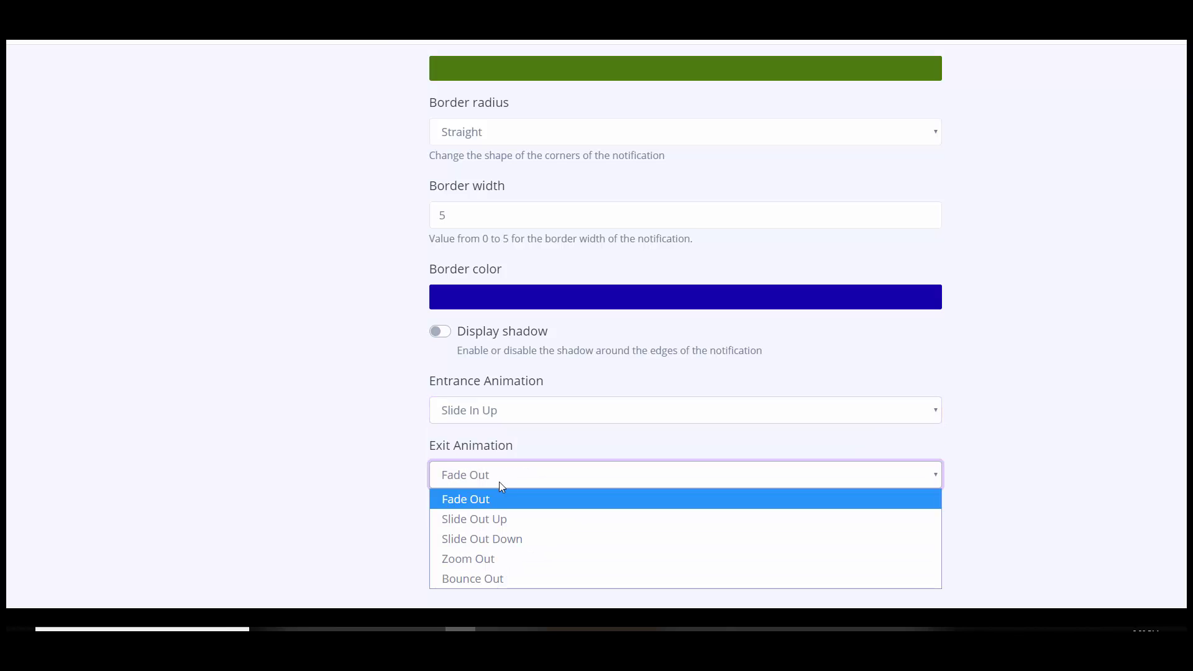
click(495, 521)
Save the notification's updated Customize settings
click(457, 523)
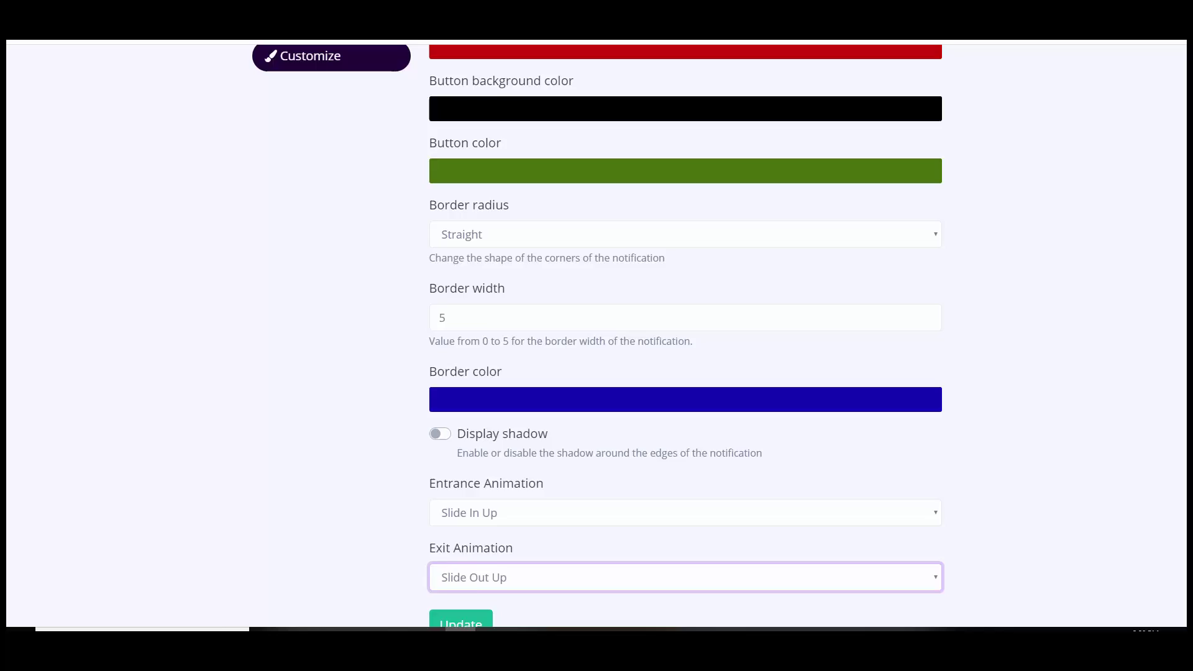
scroll(597, 336, up, 3)
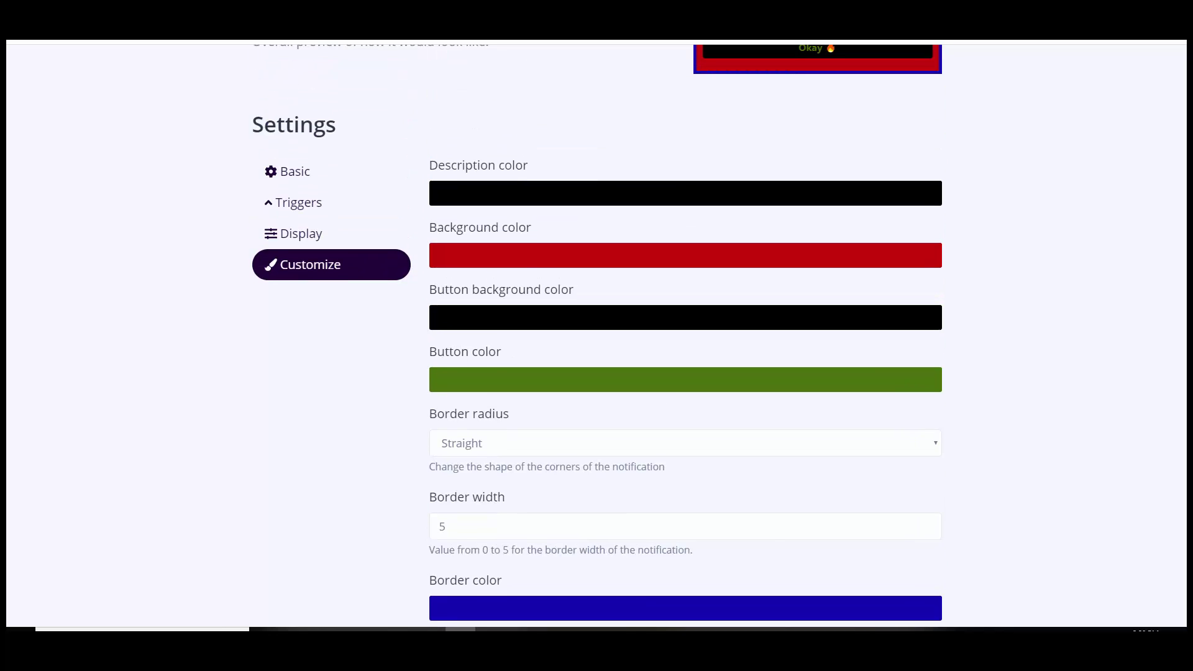
scroll(597, 336, down, 1)
scroll(376, 463, down, 6)
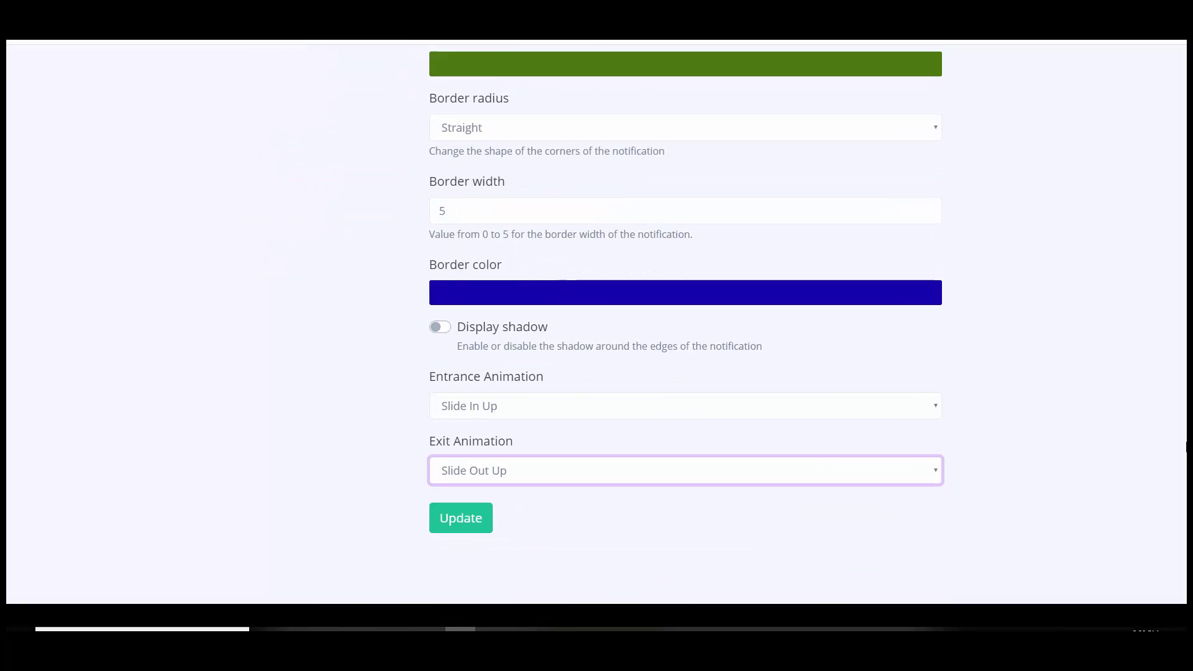
click(453, 454)
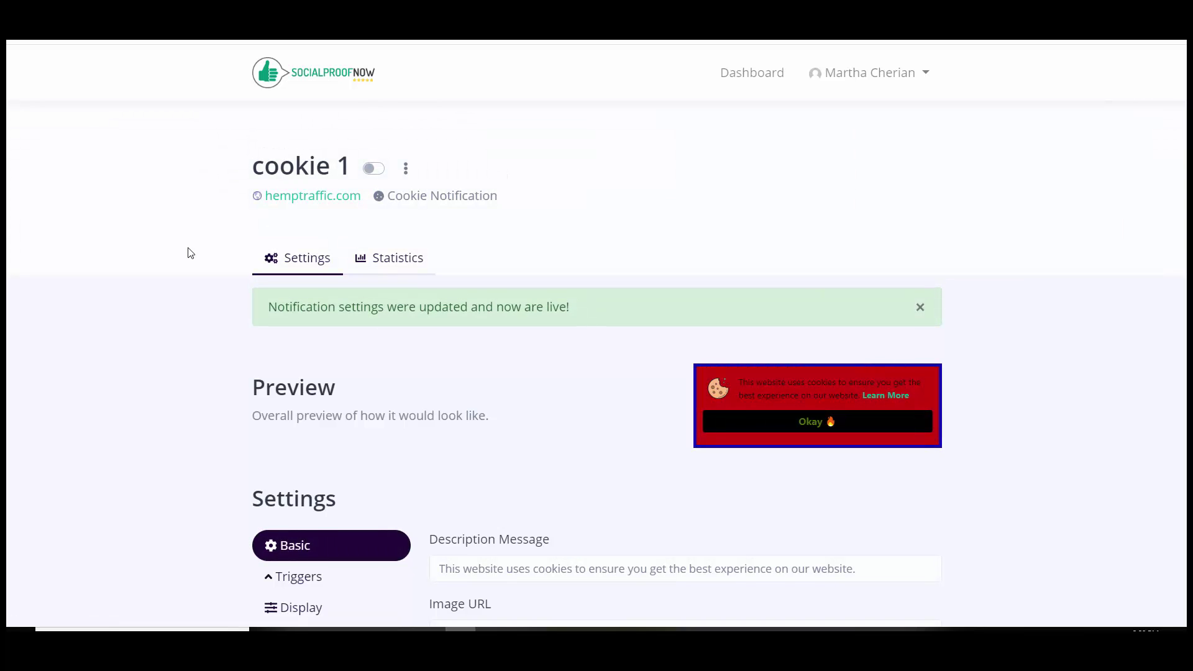
Switch the cookie 1 notification's status on and check how it displays on the live Hemp Traffic website
click(377, 173)
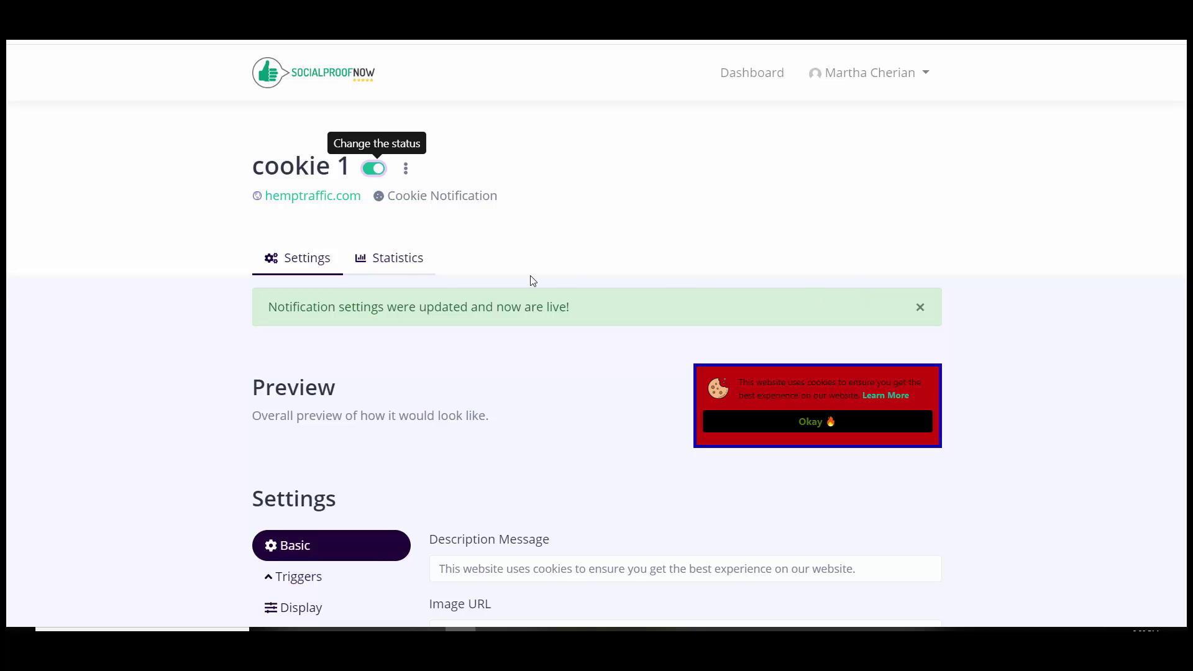
click(371, 171)
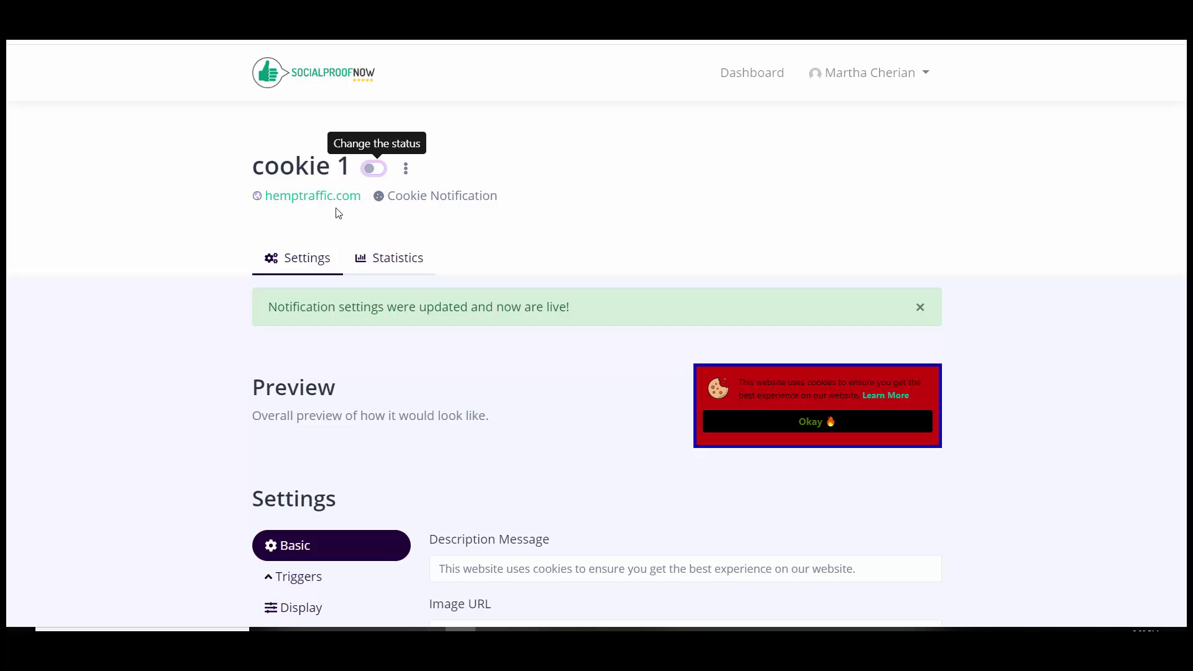
click(372, 169)
click(205, 10)
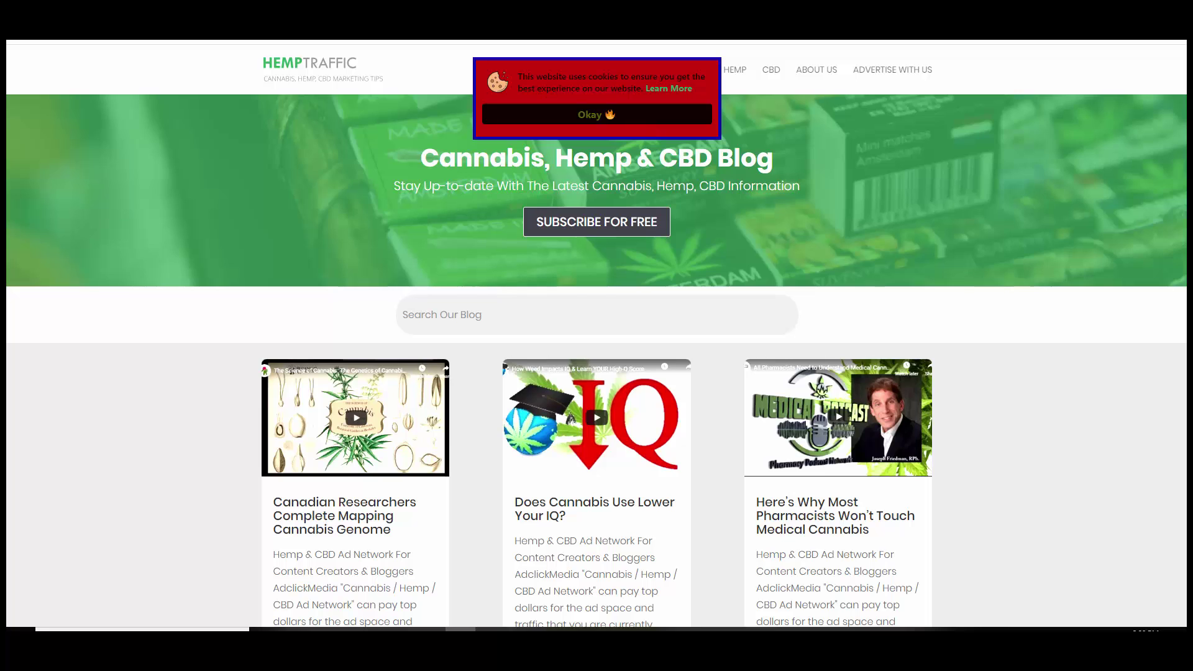
click(261, 9)
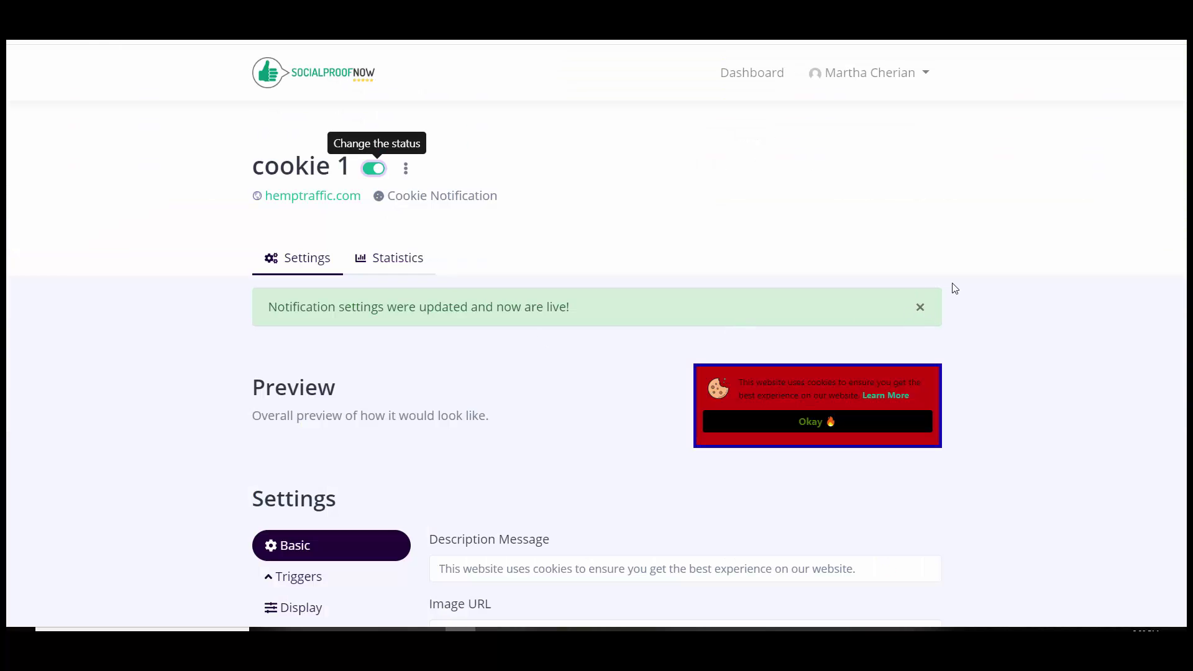
click(948, 639)
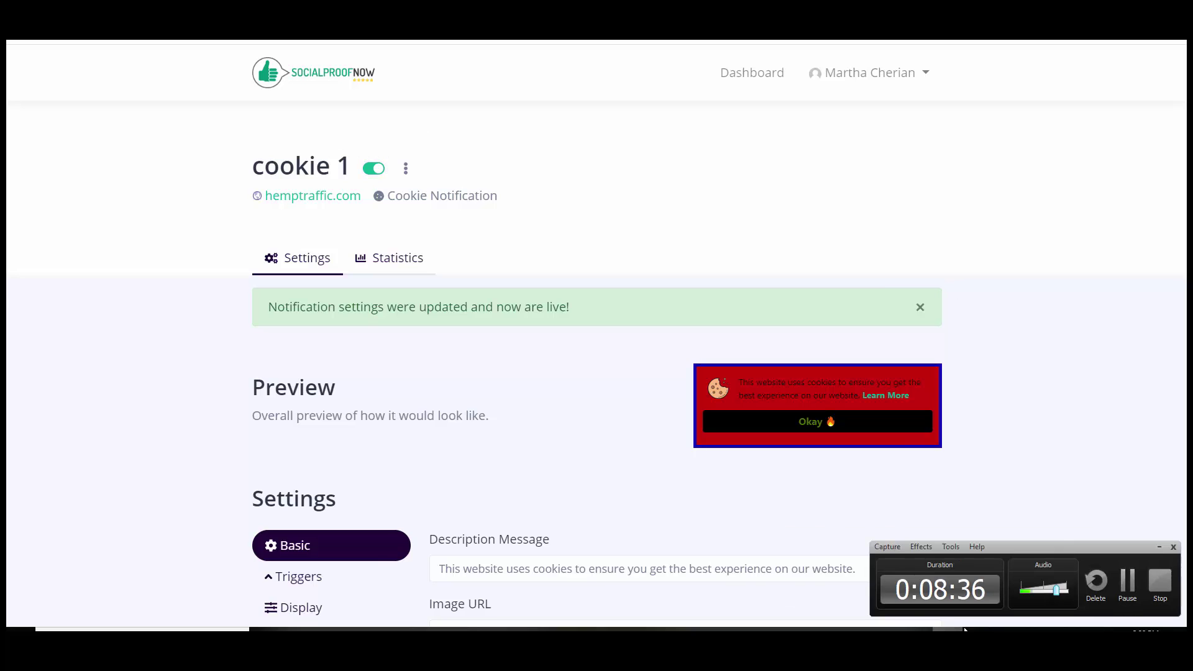